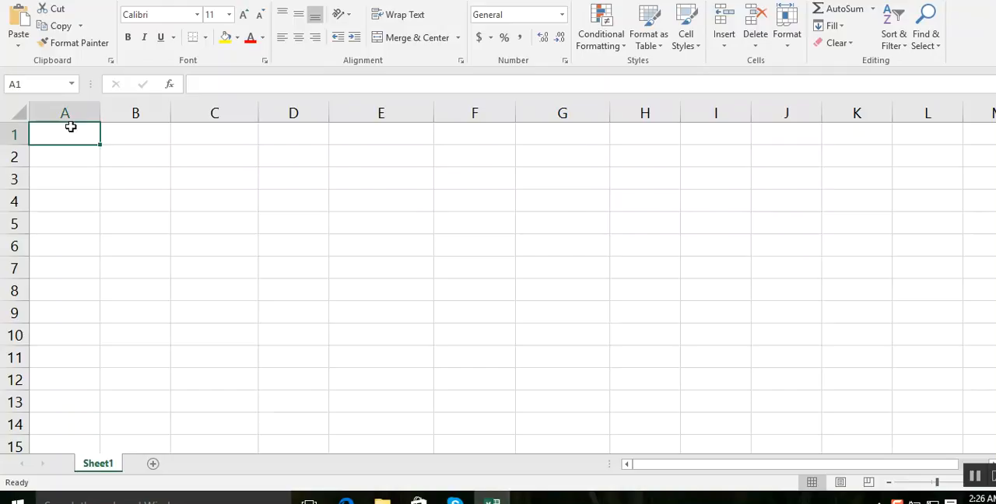
- Enter the column headers "Meter #", "privious", "current" and "units" in cells A1 to D1
{"action": "type", "text": "Meter"}
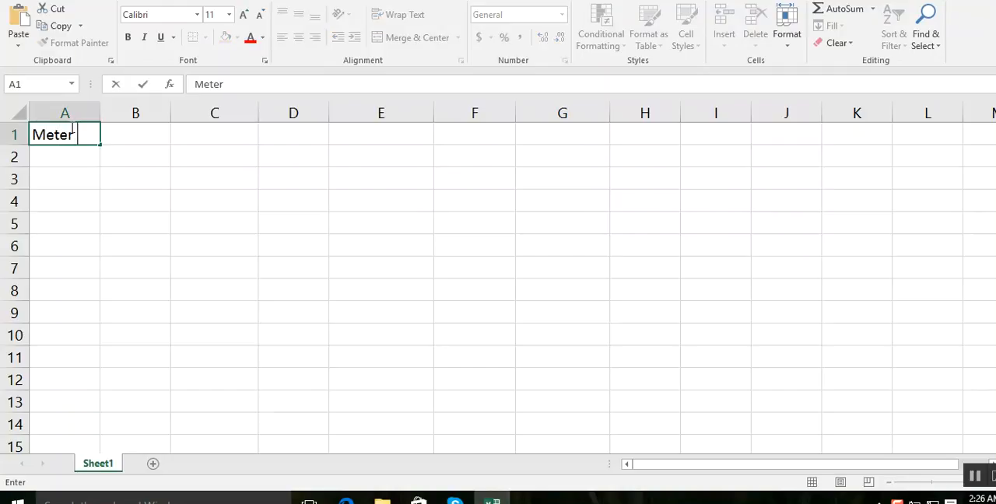
{"action": "type", "text": " #"}
{"action": "key", "text": "Tab"}
{"action": "type", "text": "privious"}
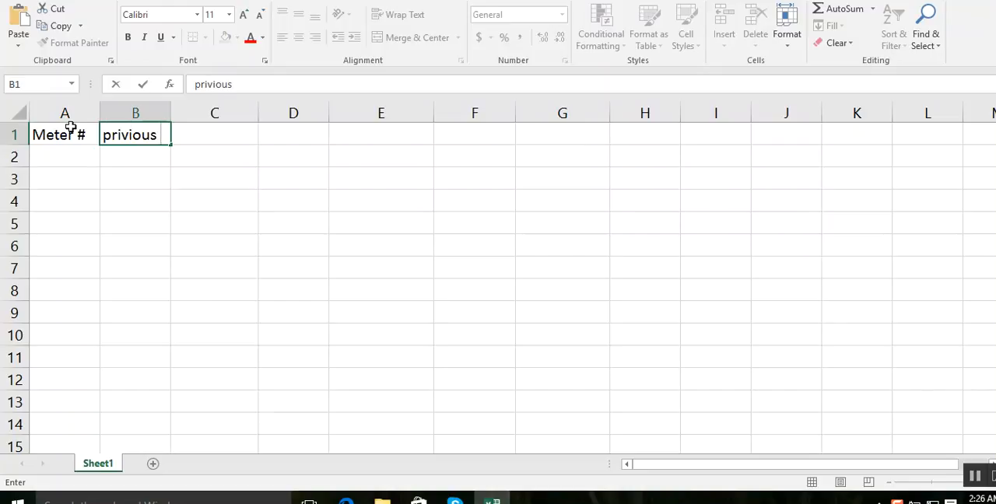
{"action": "key", "text": "Tab"}
{"action": "type", "text": "cure"}
{"action": "key", "text": "BackSpace"}
{"action": "type", "text": "rent"}
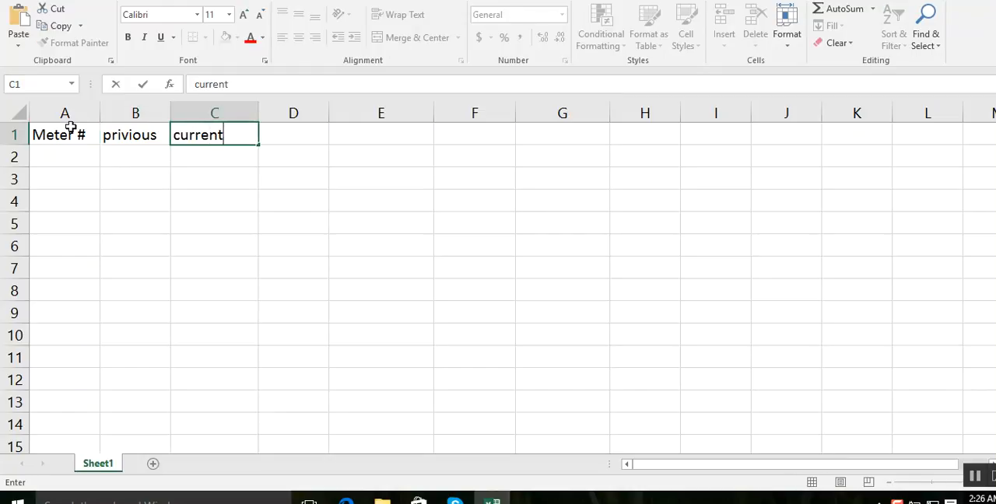
{"action": "key", "text": "Tab"}
{"action": "type", "text": "ui"}
{"action": "key", "text": "BackSpace"}
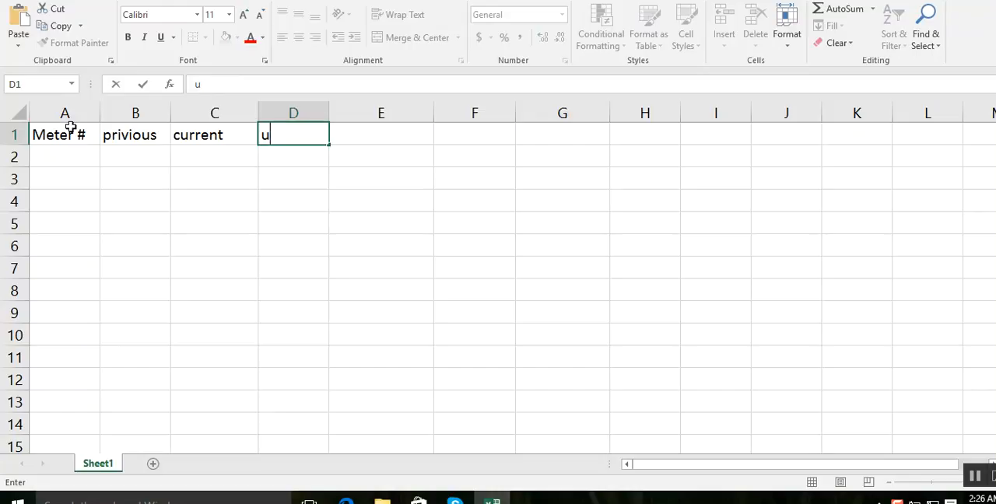
{"action": "type", "text": "nits"}
{"action": "key", "text": "Return"}
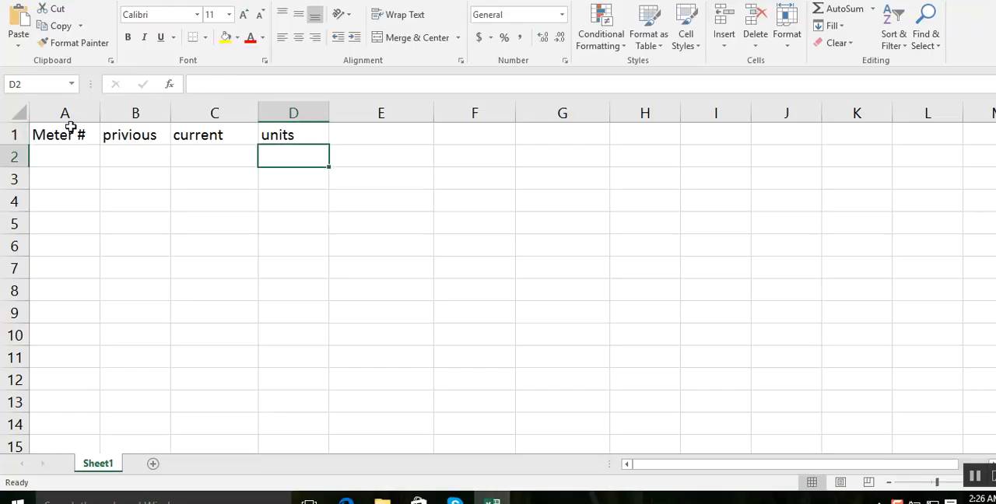
- Fill the Meter # column from A2 to A6 with 1223, 322, 2313, 1212 and 12312
{"action": "type", "text": "1223"}
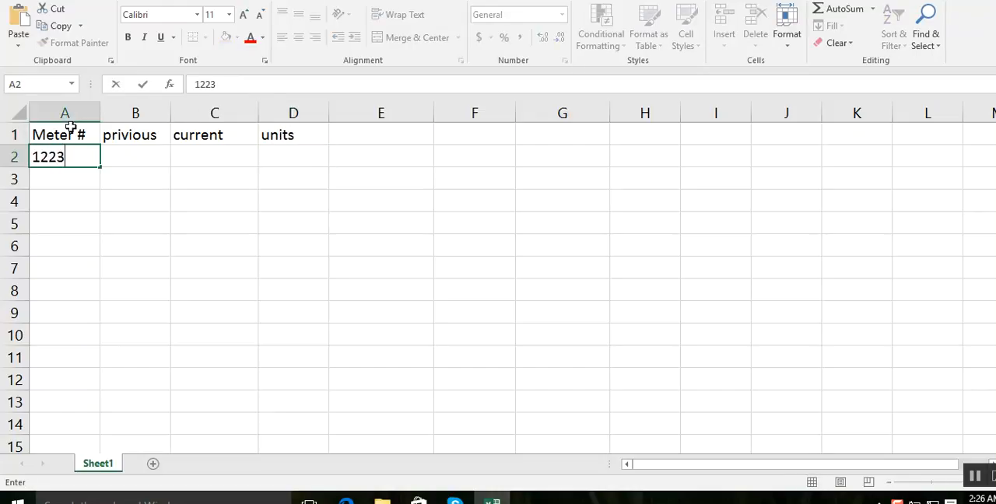
{"action": "key", "text": "Return"}
{"action": "type", "text": "322"}
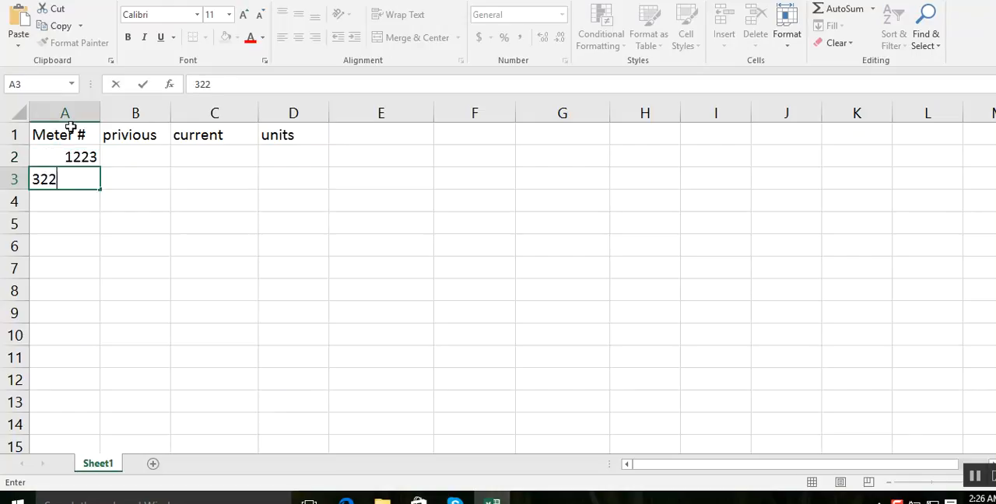
{"action": "key", "text": "Return"}
{"action": "type", "text": "2313"}
{"action": "key", "text": "Return"}
{"action": "type", "text": "1212"}
{"action": "key", "text": "Return"}
{"action": "type", "text": "33"}
{"action": "key", "text": "Return"}
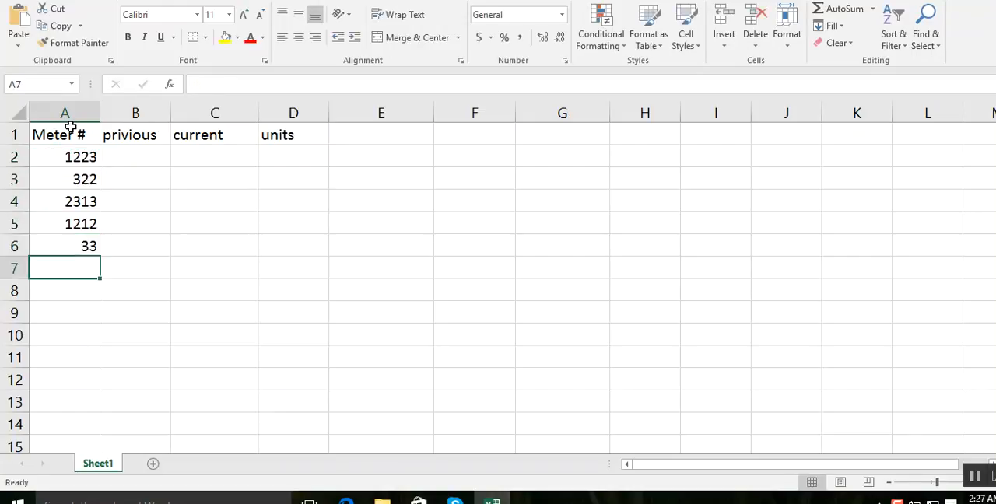
{"action": "key", "text": "Up"}
{"action": "type", "text": "12312"}
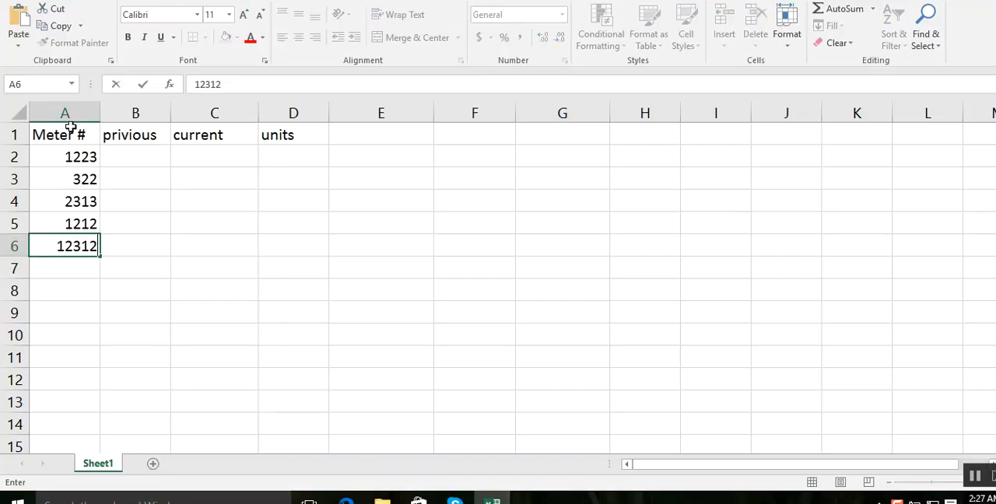
{"action": "key", "text": "Tab"}
- Enter the previous readings 340, 445, 678, 879 and 667 in cells B2 to B6
{"action": "key", "text": "Up"}
{"action": "key", "text": "Up"}
{"action": "key", "text": "Up"}
{"action": "key", "text": "Up"}
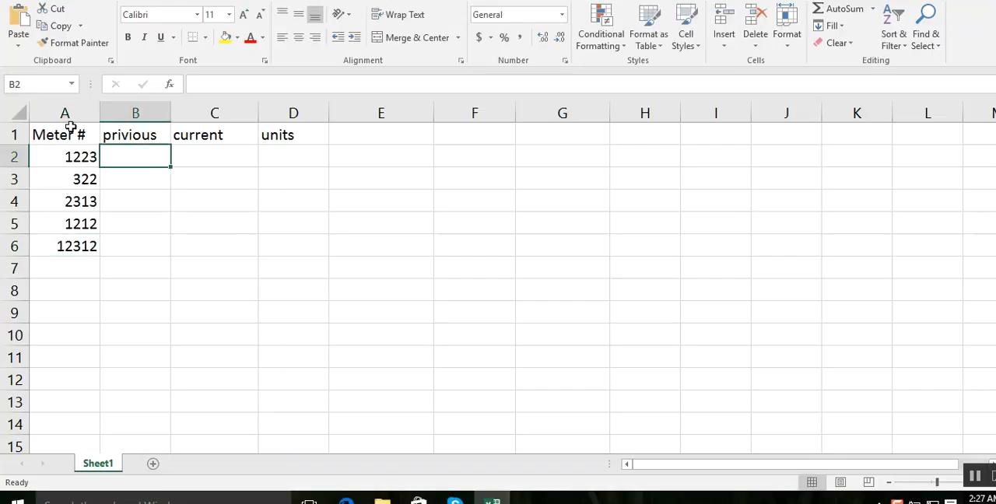
{"action": "type", "text": "340"}
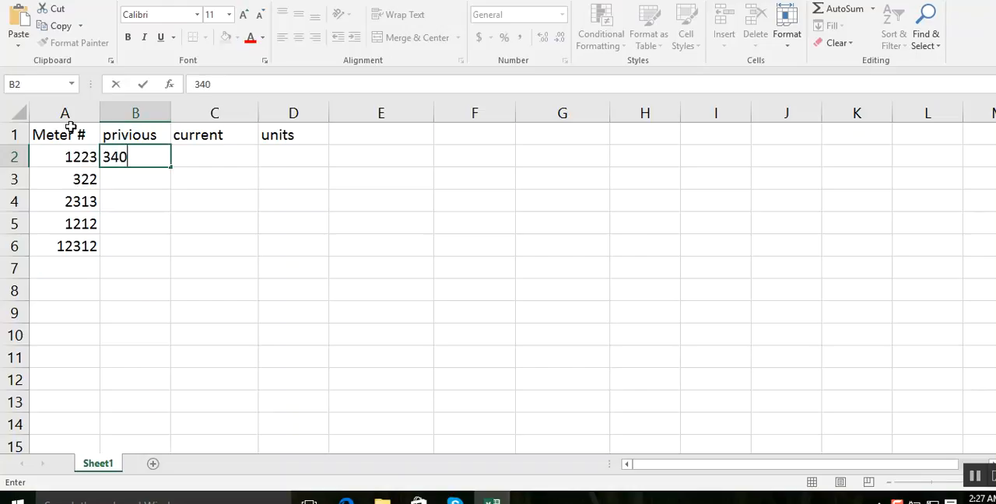
{"action": "key", "text": "Return"}
{"action": "type", "text": "445"}
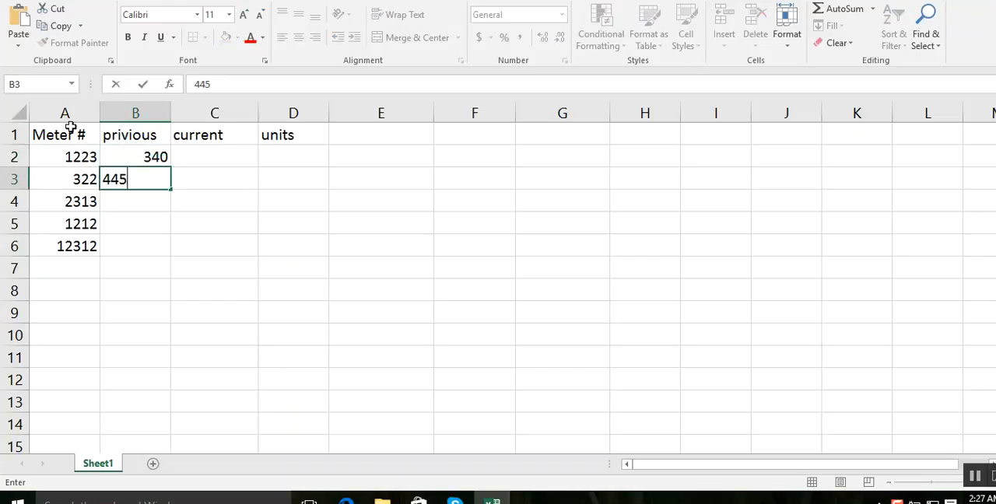
{"action": "key", "text": "Return"}
{"action": "type", "text": "678"}
{"action": "key", "text": "Return"}
{"action": "type", "text": "879"}
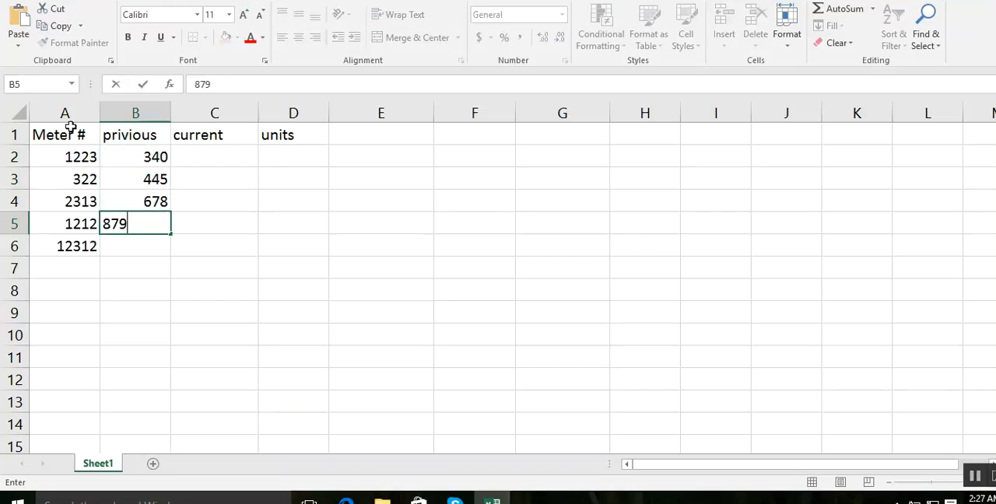
{"action": "key", "text": "Return"}
{"action": "type", "text": "667"}
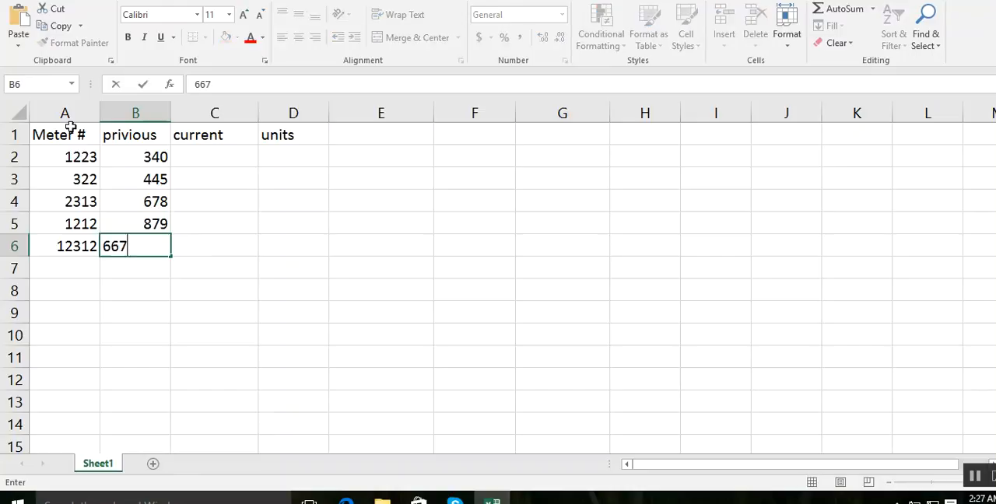
{"action": "key", "text": "Tab"}
- Enter the current readings 500, 600, 800, 1290 and 890 in cells C2 to C6
{"action": "key", "text": "Up"}
{"action": "key", "text": "Up"}
{"action": "key", "text": "Up"}
{"action": "key", "text": "Up"}
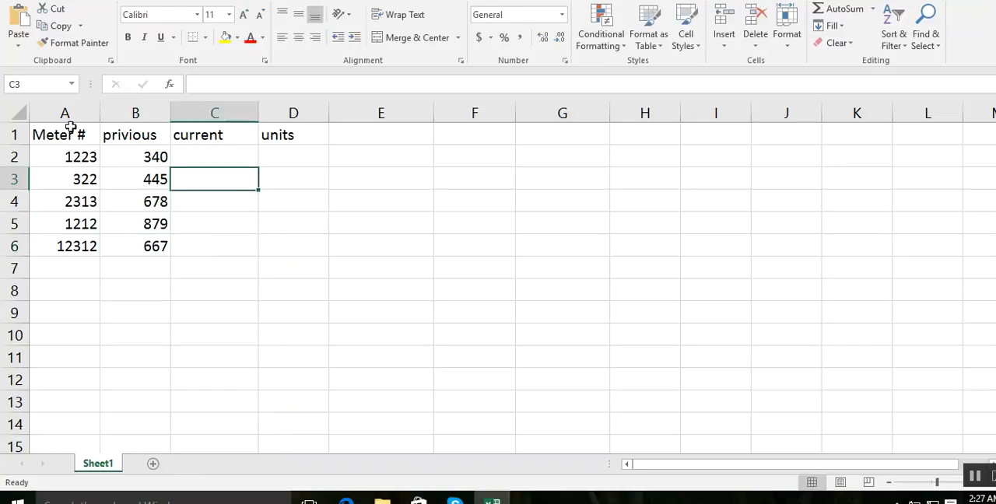
{"action": "type", "text": "500"}
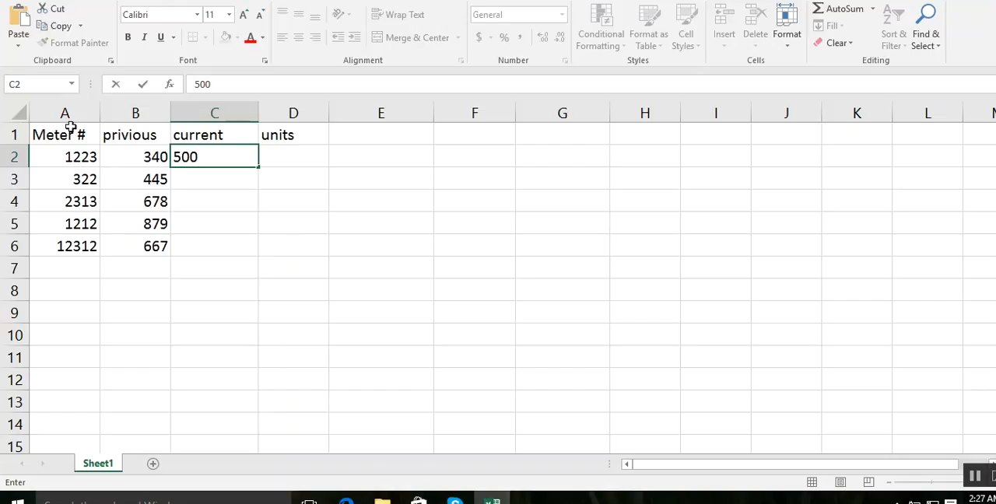
{"action": "key", "text": "Return"}
{"action": "type", "text": "600"}
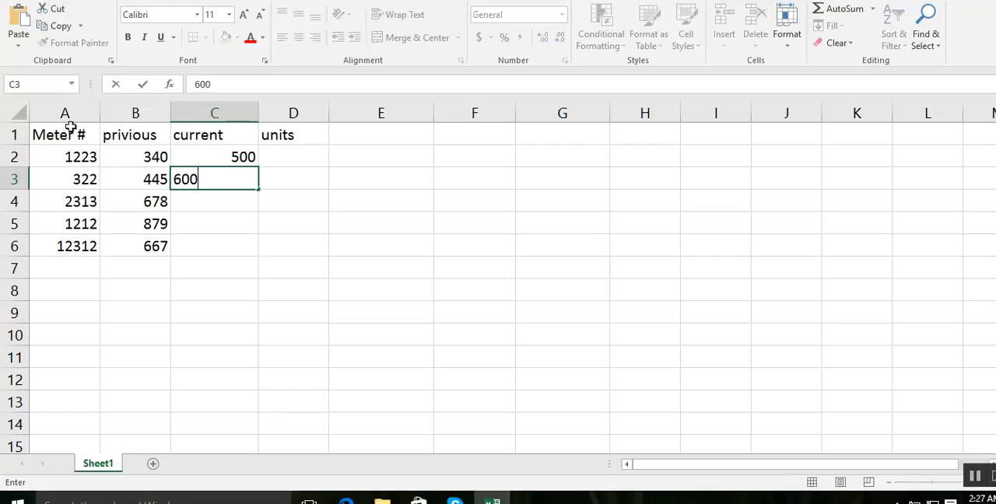
{"action": "key", "text": "Return"}
{"action": "type", "text": "800"}
{"action": "key", "text": "Return"}
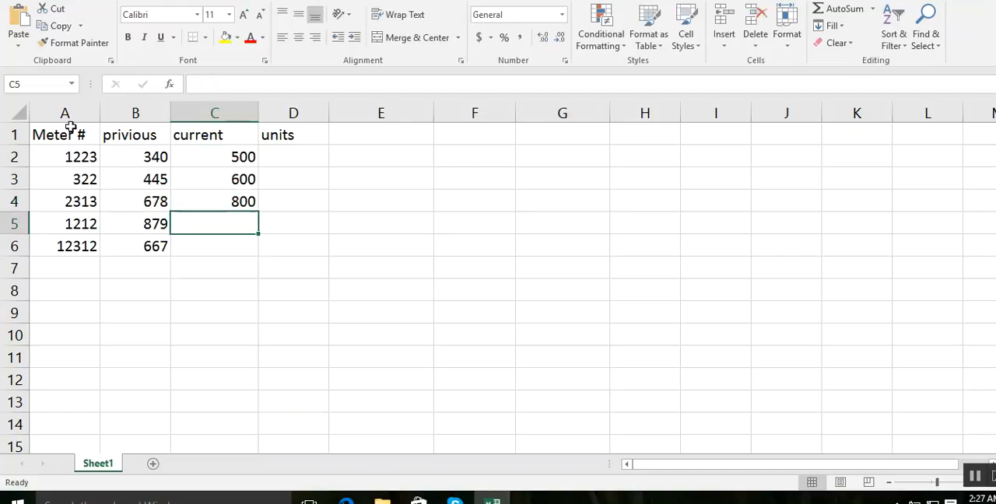
{"action": "type", "text": "1290"}
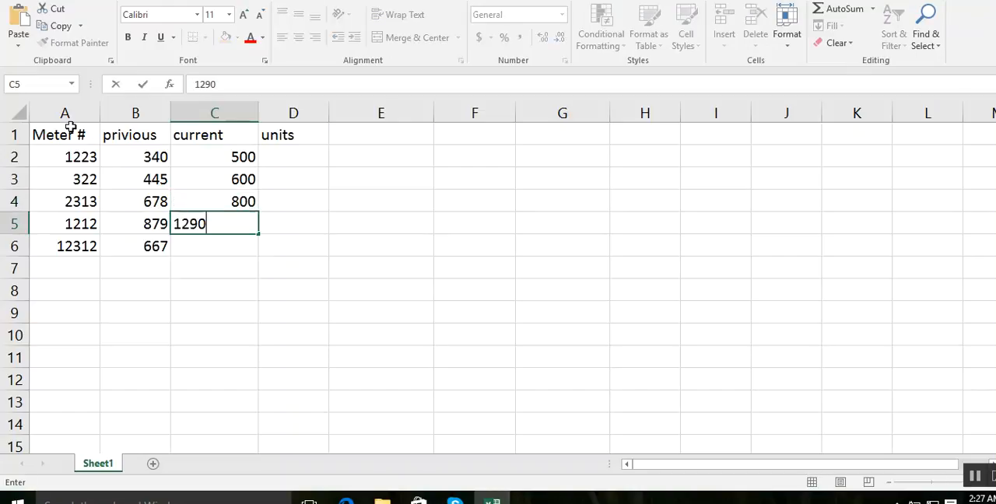
{"action": "key", "text": "Return"}
{"action": "type", "text": "56"}
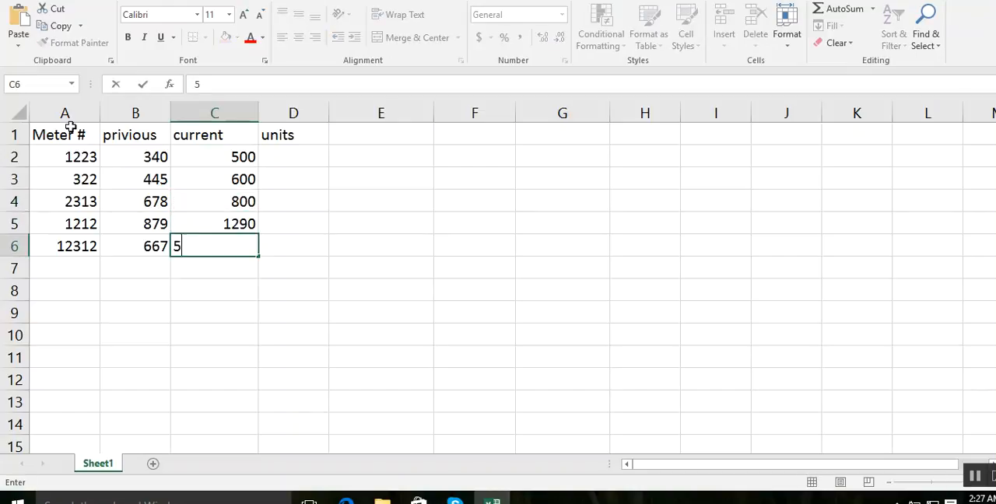
{"action": "key", "text": "BackSpace"}
{"action": "key", "text": "BackSpace"}
{"action": "type", "text": "890"}
{"action": "key", "text": "Tab"}
- Calculate the units in D2 with =C2-B2 and fill the formula down to D6
{"action": "key", "text": "Up"}
{"action": "key", "text": "Up"}
{"action": "key", "text": "Up"}
{"action": "key", "text": "Up"}
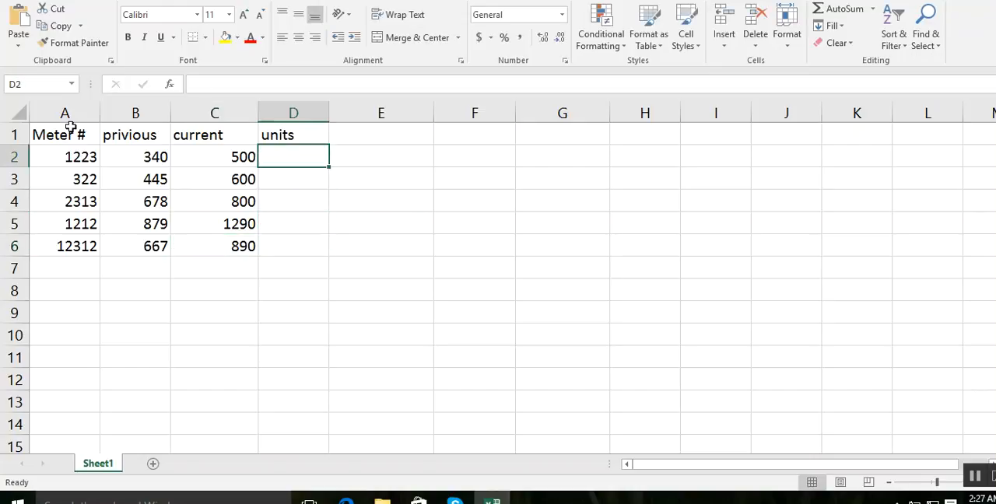
{"action": "type", "text": "="}
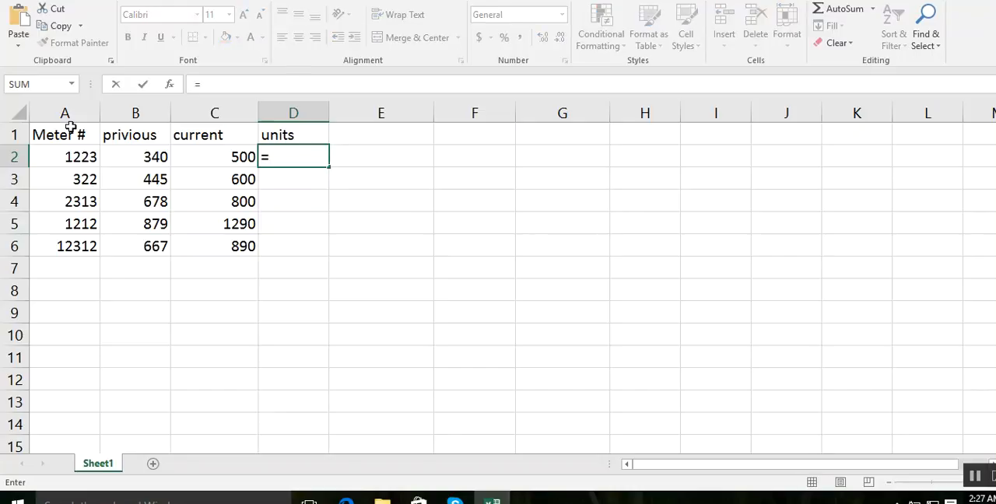
{"action": "left_click", "coordinate": [196, 157]}
{"action": "type", "text": "-"}
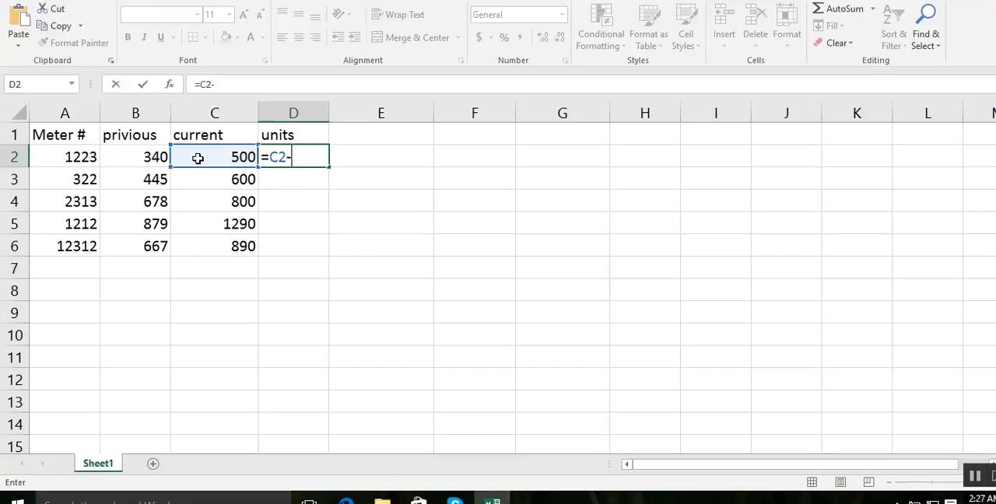
{"action": "left_click", "coordinate": [151, 157]}
{"action": "key", "text": "Return"}
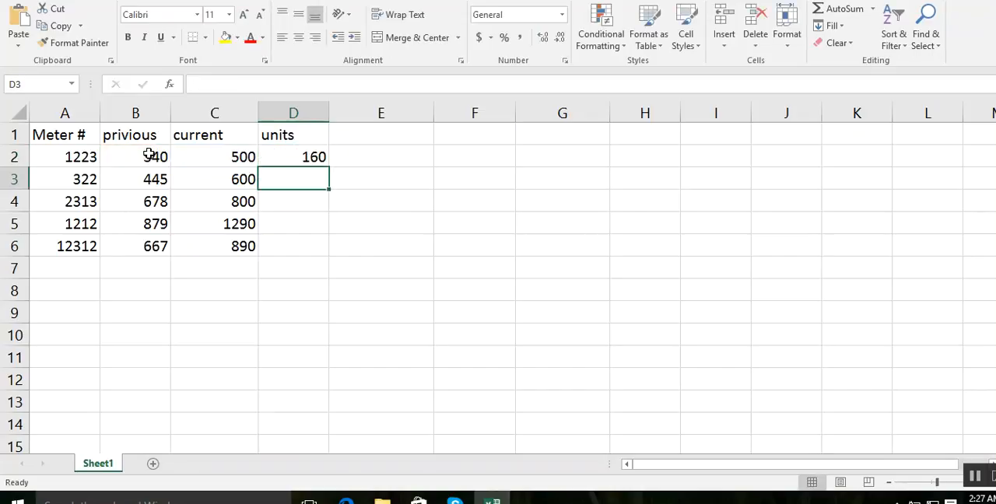
{"action": "left_click", "coordinate": [306, 157]}
{"action": "left_click_drag", "start_coordinate": [329, 167], "coordinate": [326, 258]}
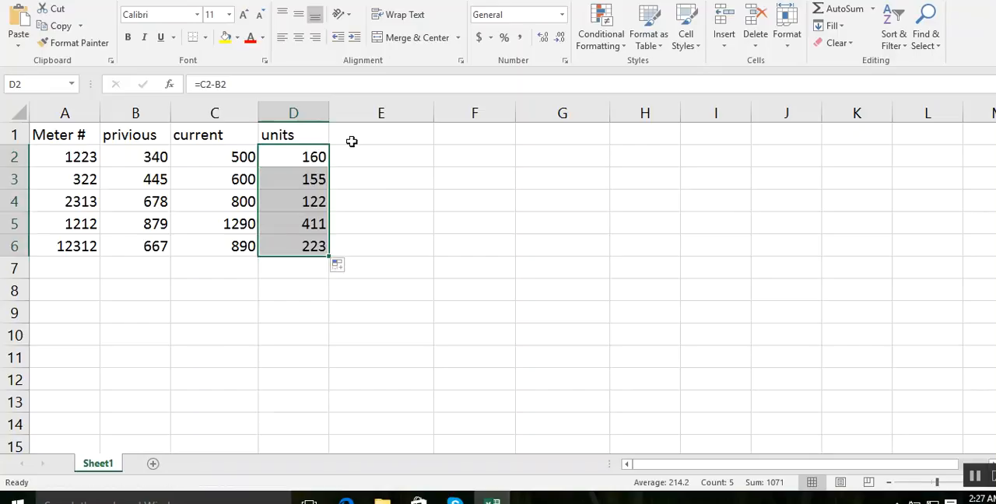
- Add the column header "charges" in cell E1
{"action": "left_click", "coordinate": [352, 141]}
{"action": "type", "text": "="}
{"action": "key", "text": "BackSpace"}
{"action": "type", "text": "charges"}
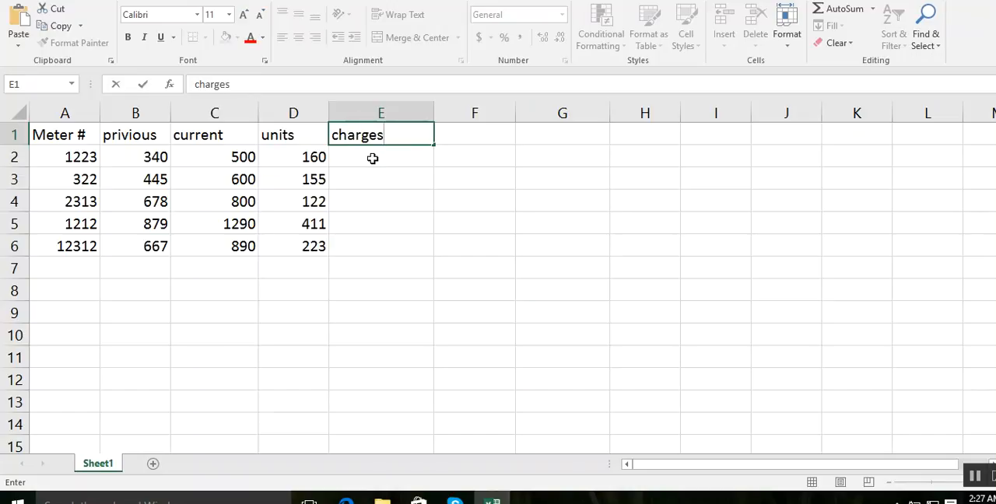
- Calculate the charges in E2 with =7*D2 and fill the formula down to E6
{"action": "left_click", "coordinate": [374, 158]}
{"action": "type", "text": "=7"}
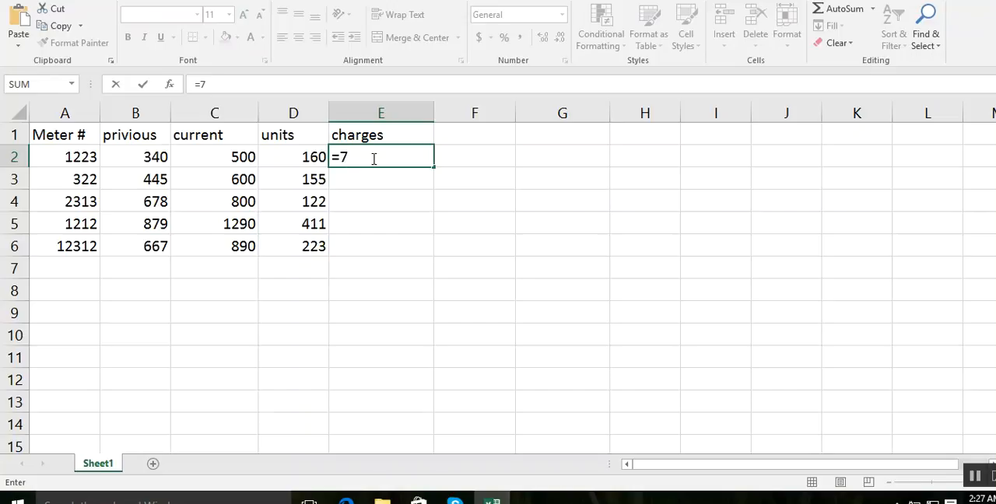
{"action": "type", "text": "*"}
{"action": "left_click", "coordinate": [287, 158]}
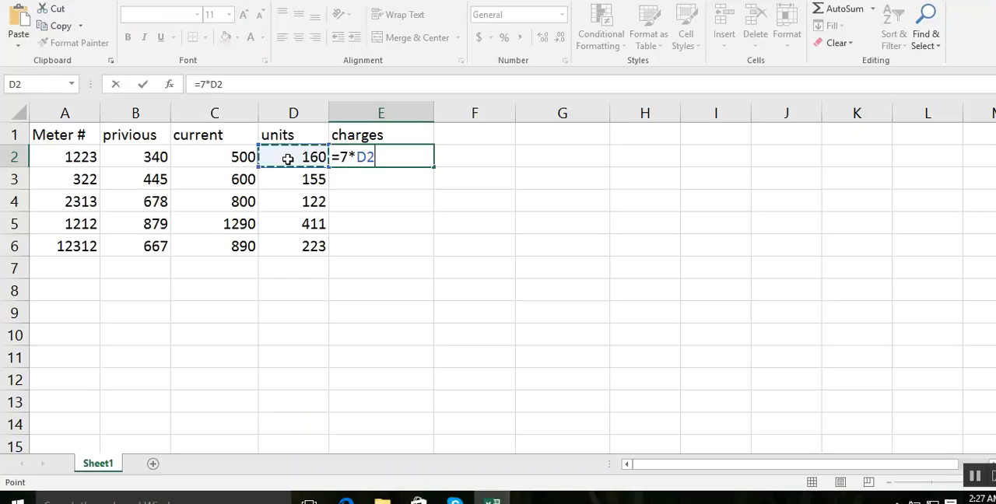
{"action": "key", "text": "Return"}
{"action": "left_click", "coordinate": [358, 157]}
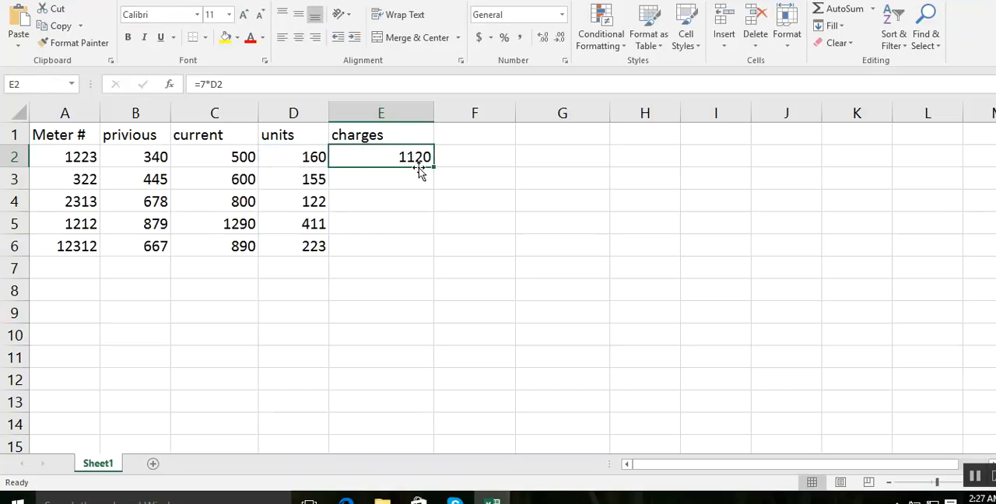
{"action": "left_click_drag", "start_coordinate": [436, 166], "coordinate": [437, 262]}
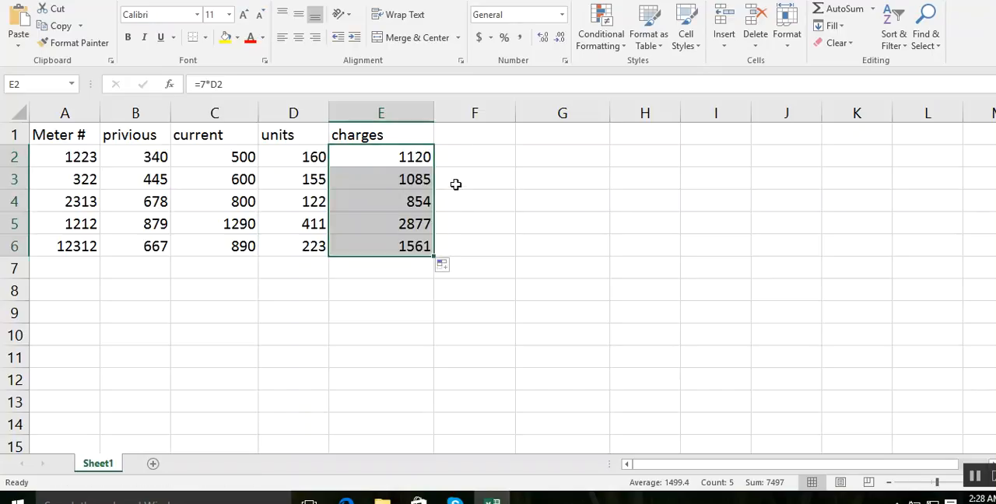
- Add the column header "tax" in cell F1
{"action": "left_click", "coordinate": [468, 143]}
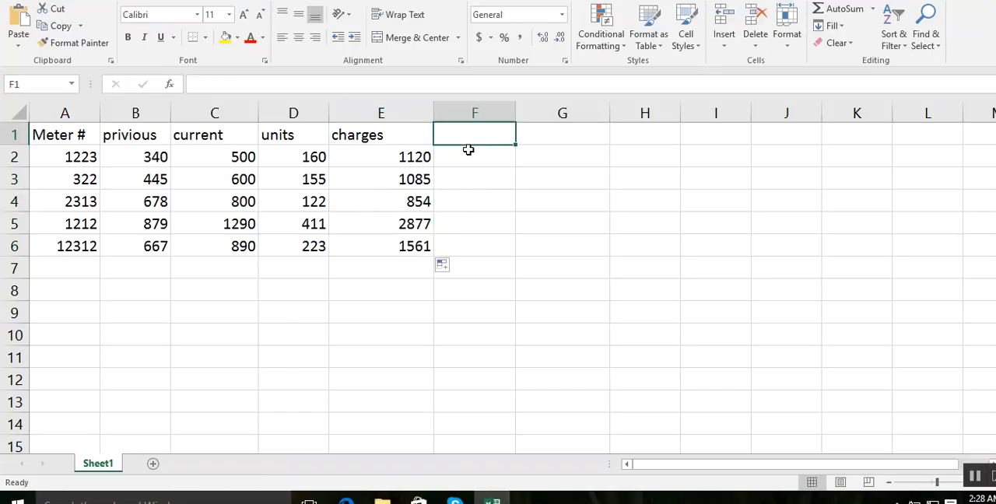
{"action": "type", "text": "tax"}
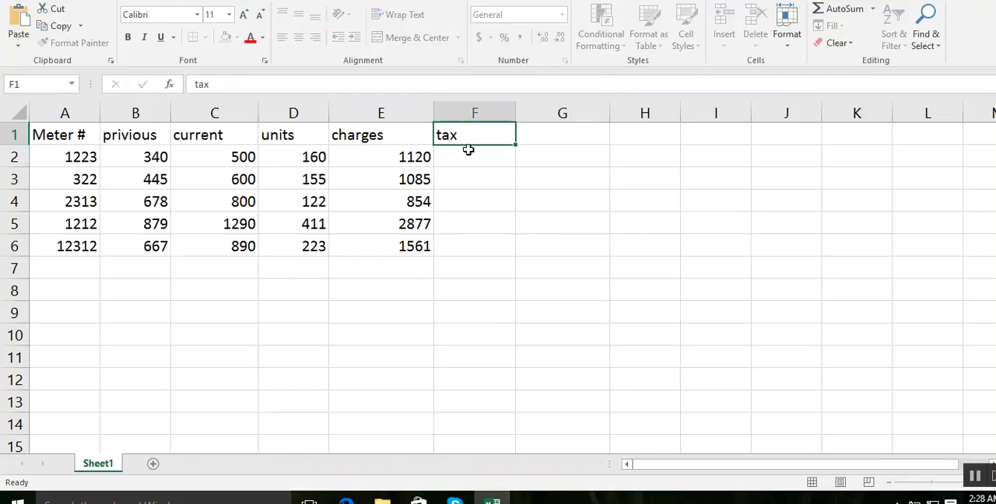
{"action": "key", "text": "Return"}
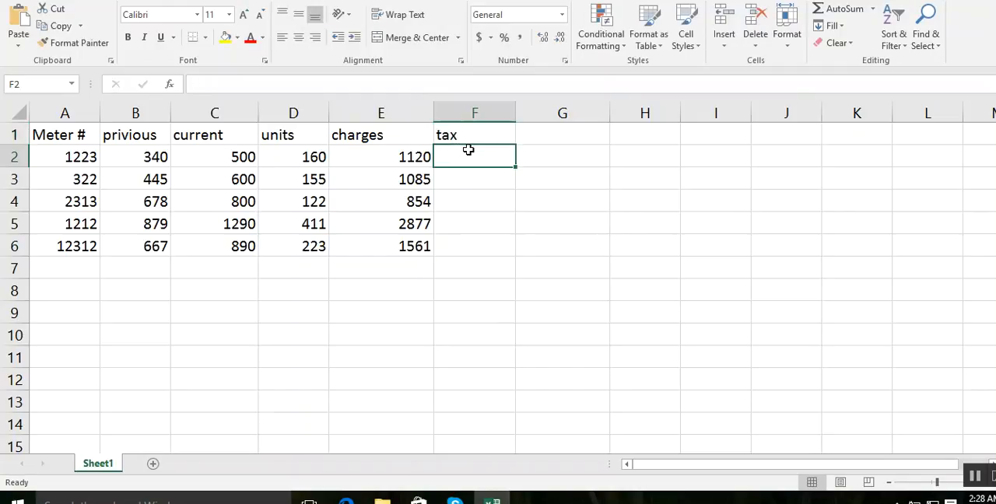
- Begin the tax formula in F2 with an IF function testing whether the units are at most 200: =if(D2<=200,
{"action": "type", "text": "=if("}
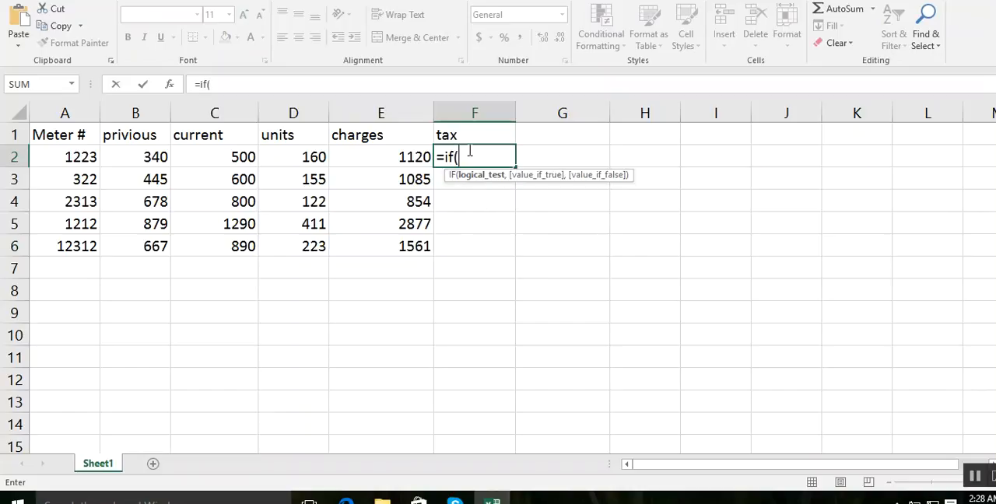
{"action": "left_click", "coordinate": [303, 161]}
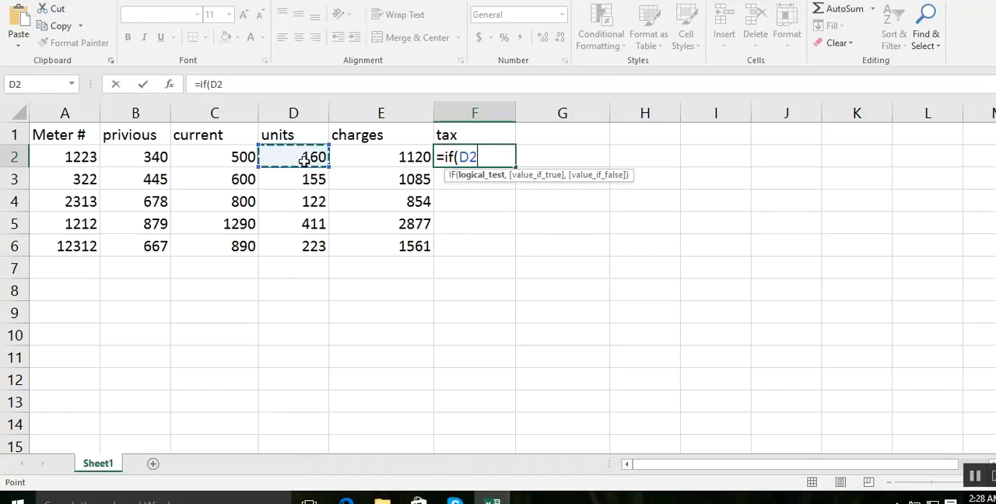
{"action": "type", "text": ">"}
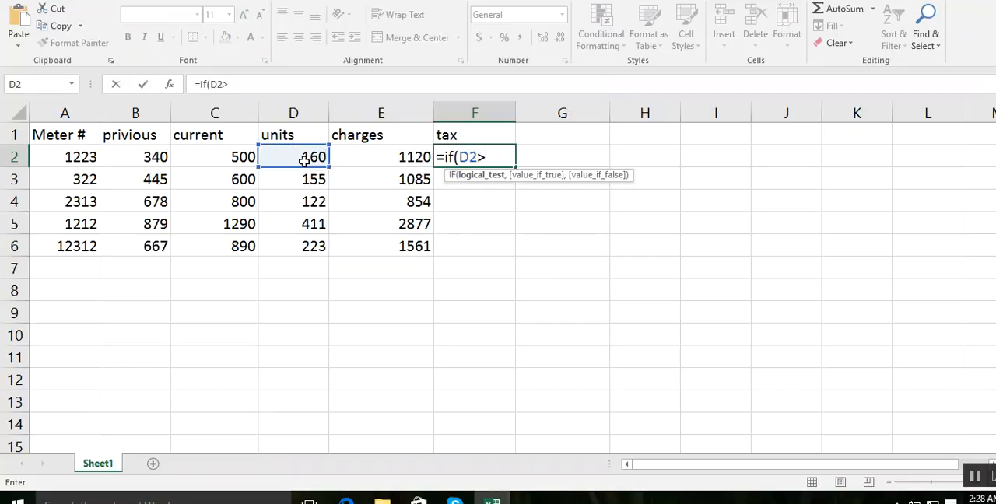
{"action": "key", "text": "BackSpace"}
{"action": "type", "text": "<=5"}
{"action": "key", "text": "BackSpace"}
{"action": "type", "text": "2000"}
{"action": "key", "text": "BackSpace"}
{"action": "type", "text": ","}
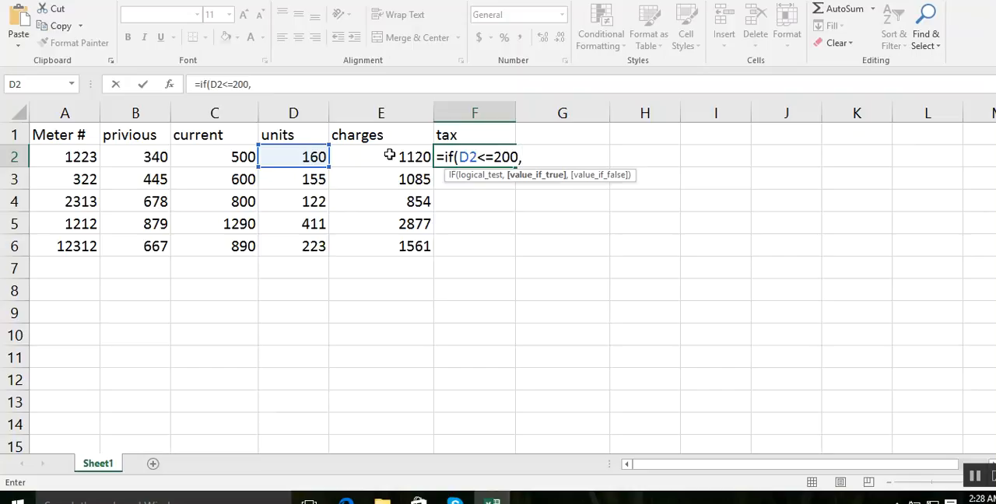
- Add E2*4% as the value if true in the F2 tax formula, followed by a comma
{"action": "left_click", "coordinate": [390, 155]}
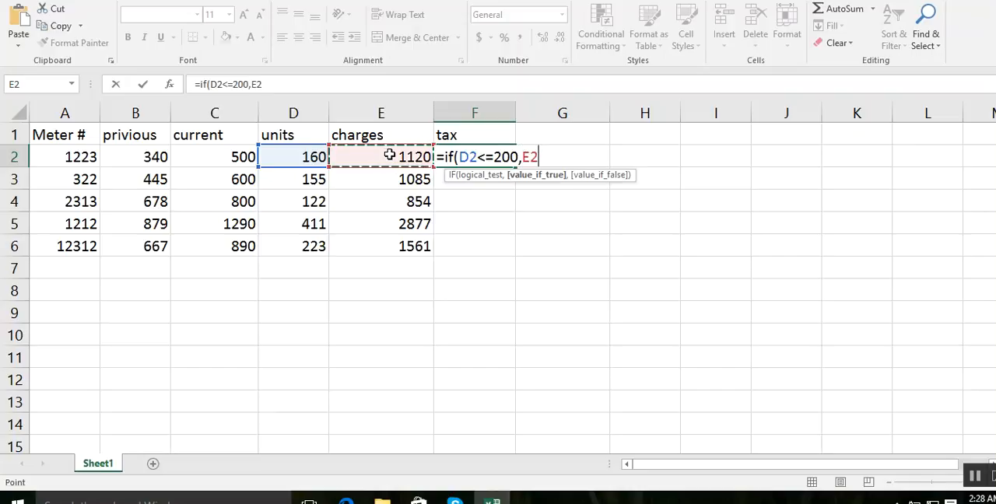
{"action": "type", "text": "*4"}
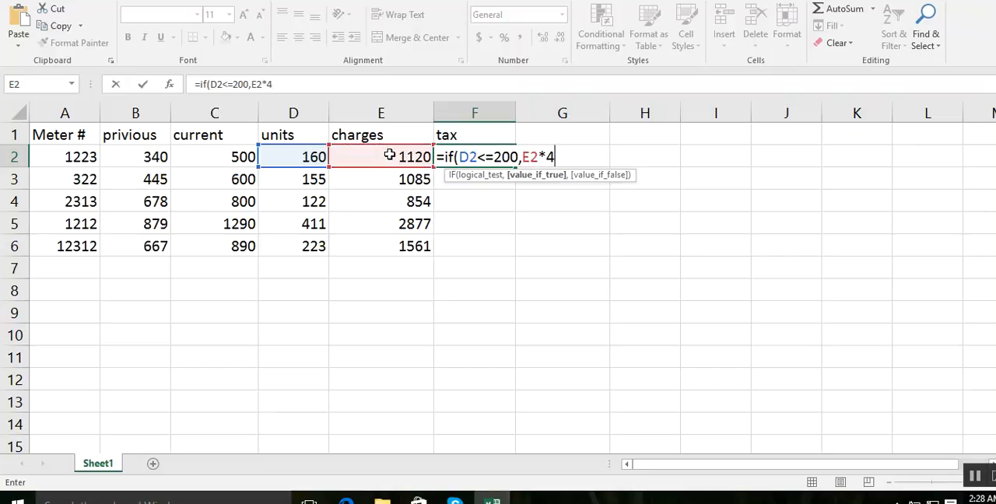
{"action": "type", "text": "%"}
{"action": "key", "text": "BackSpace"}
{"action": "type", "text": "%,"}
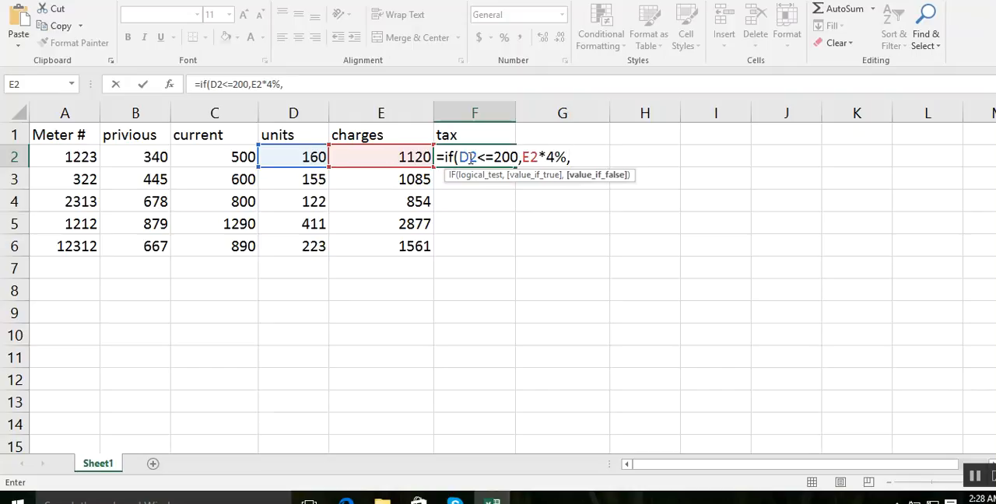
- Repeat the if(D2<=200,E2*4%, clause three more times in the F2 formula and end it with four closing parentheses instead of the last comma
{"action": "left_click_drag", "start_coordinate": [573, 157], "coordinate": [446, 157]}
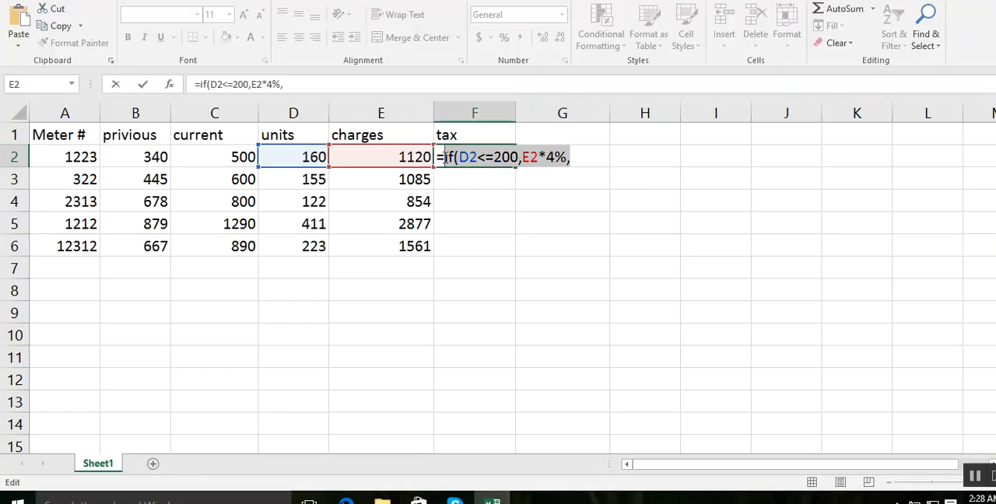
{"action": "left_click", "coordinate": [584, 159]}
{"action": "key", "text": "ctrl+v"}
{"action": "key", "text": "ctrl+v"}
{"action": "key", "text": "ctrl+v"}
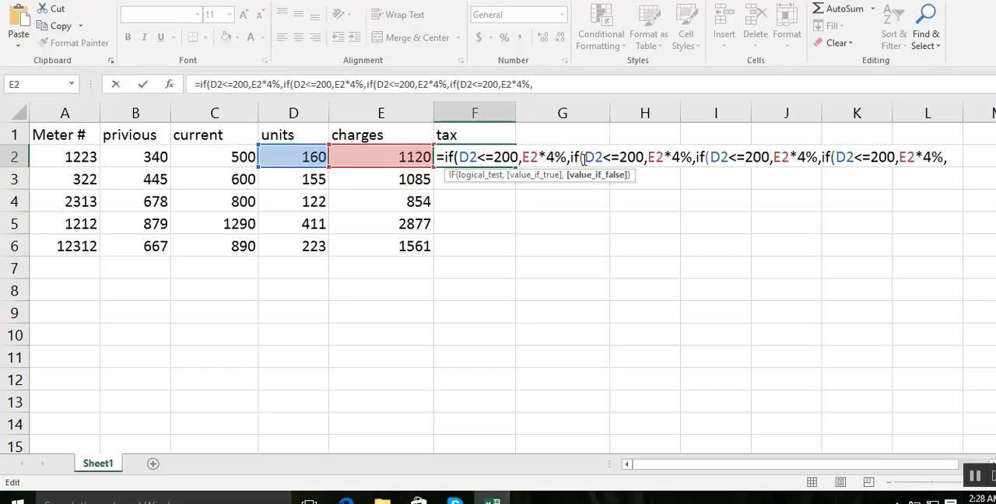
{"action": "key", "text": "BackSpace"}
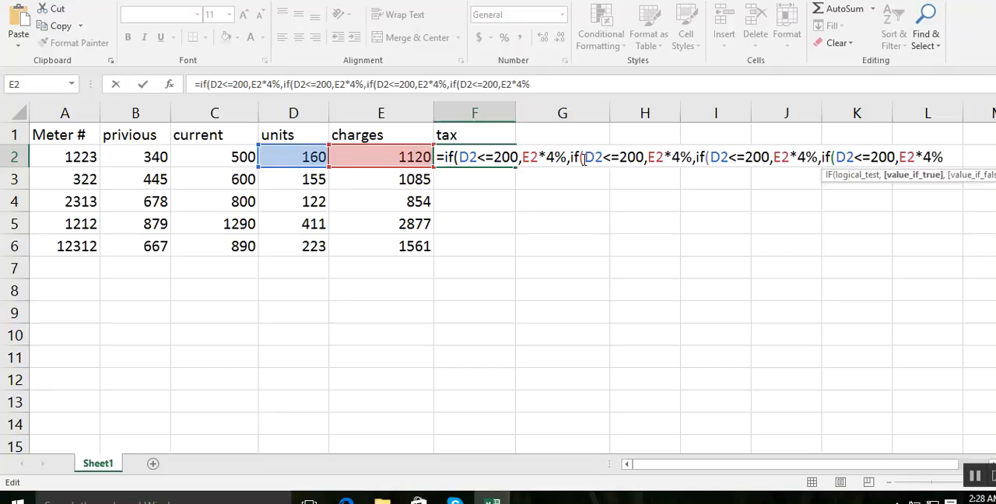
{"action": "type", "text": "))))"}
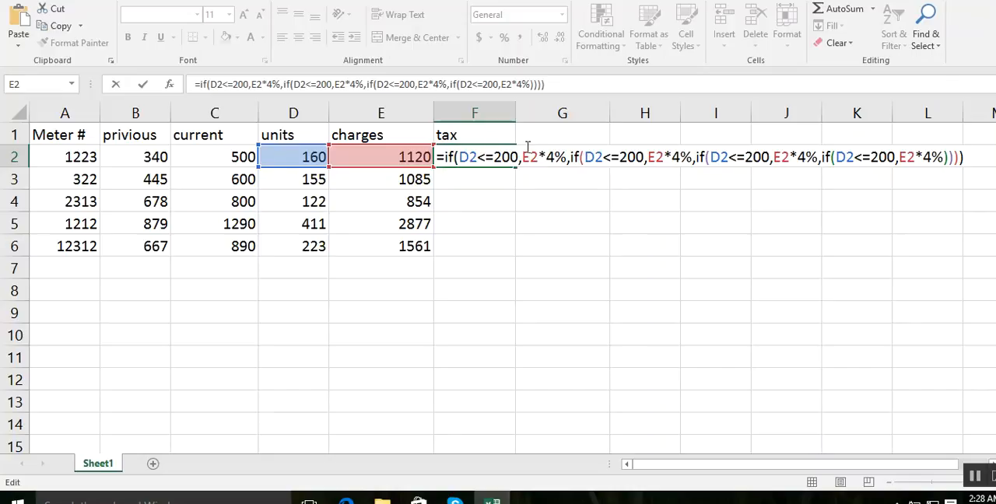
- Set the second IF clause of the F2 formula to D2<=400 with 6% and the third to D2<=600 with 8%
{"action": "left_click", "coordinate": [622, 158]}
{"action": "type", "text": "4"}
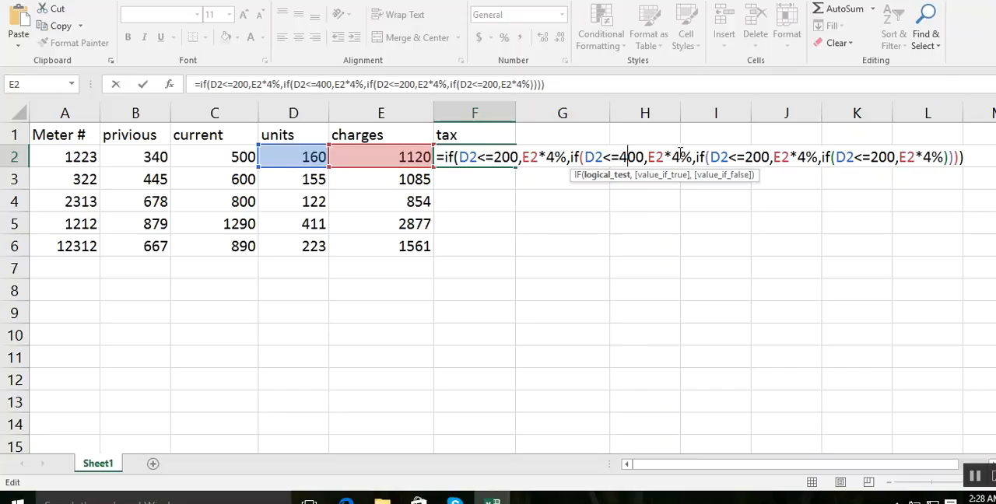
{"action": "left_click_drag", "start_coordinate": [681, 157], "coordinate": [671, 158]}
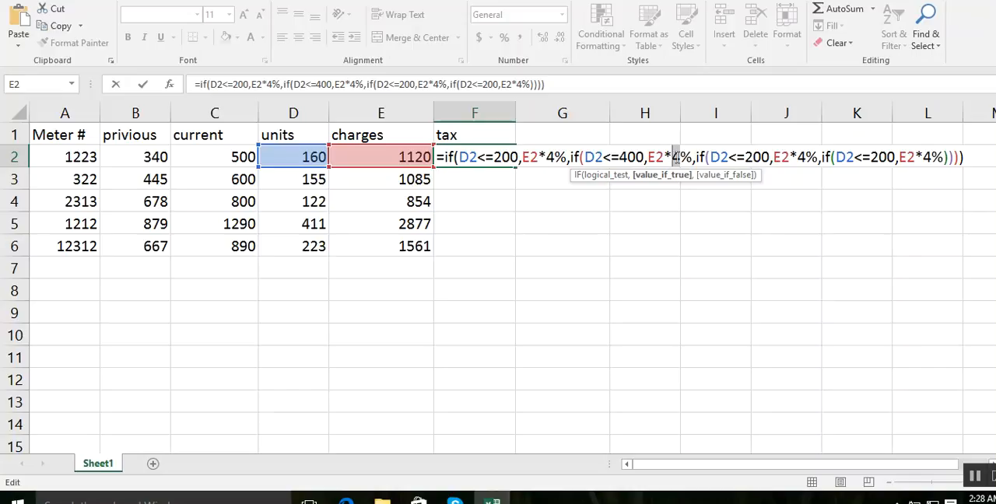
{"action": "type", "text": "6"}
{"action": "left_click", "coordinate": [749, 157]}
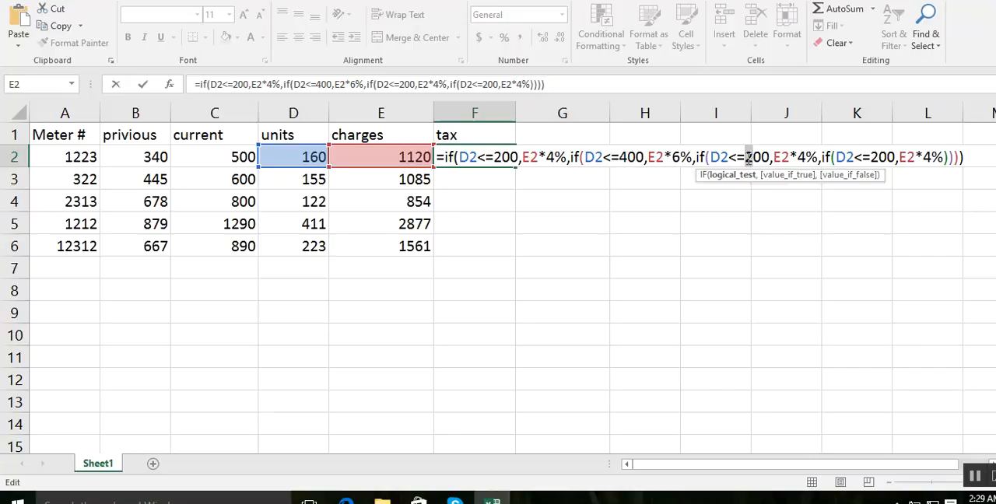
{"action": "type", "text": "6"}
{"action": "double_click", "coordinate": [802, 157]}
{"action": "type", "text": "8"}
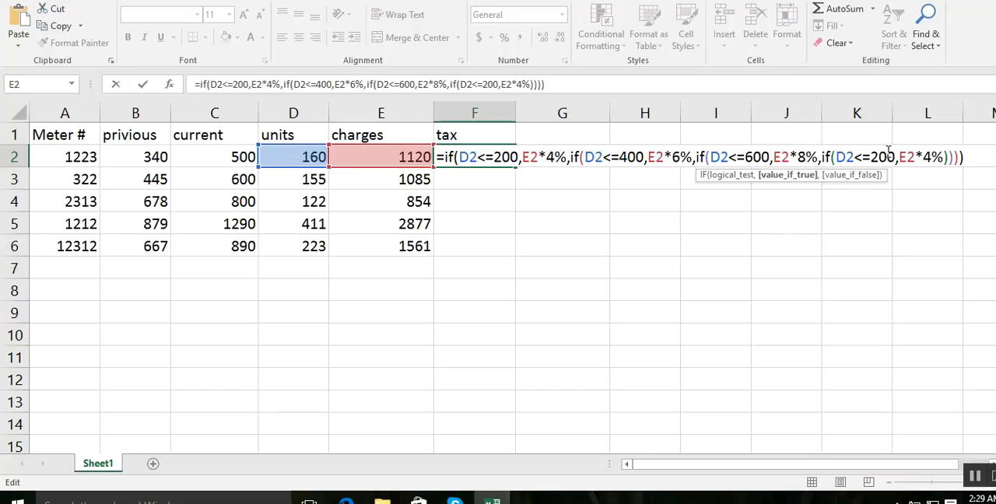
- Change the last IF clause of the F2 formula to D2>600 with E2*10% and enter the formula
{"action": "left_click_drag", "start_coordinate": [895, 157], "coordinate": [856, 158]}
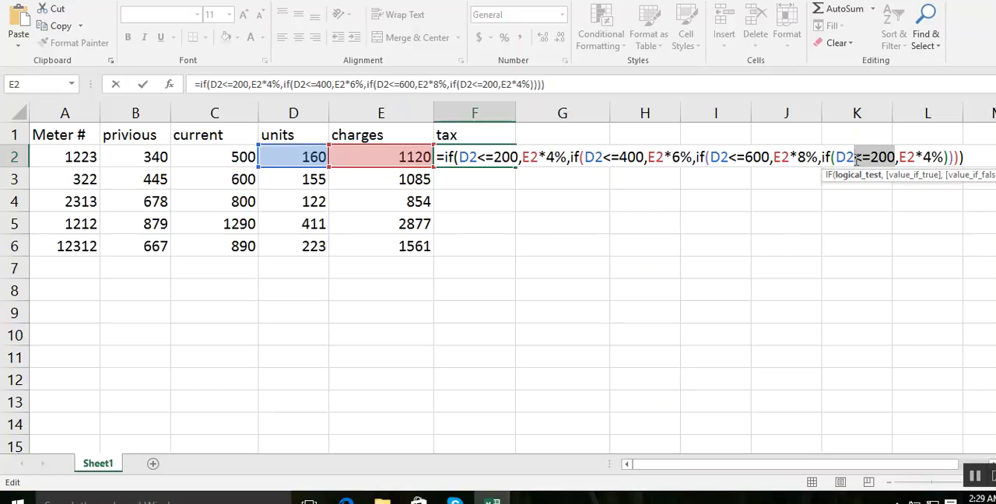
{"action": "type", "text": ">"}
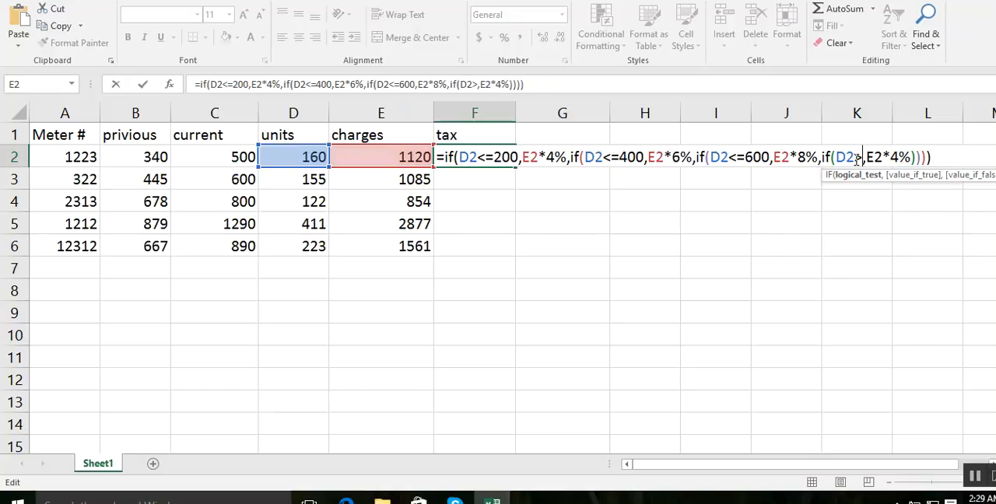
{"action": "left_click_drag", "start_coordinate": [891, 158], "coordinate": [897, 157]}
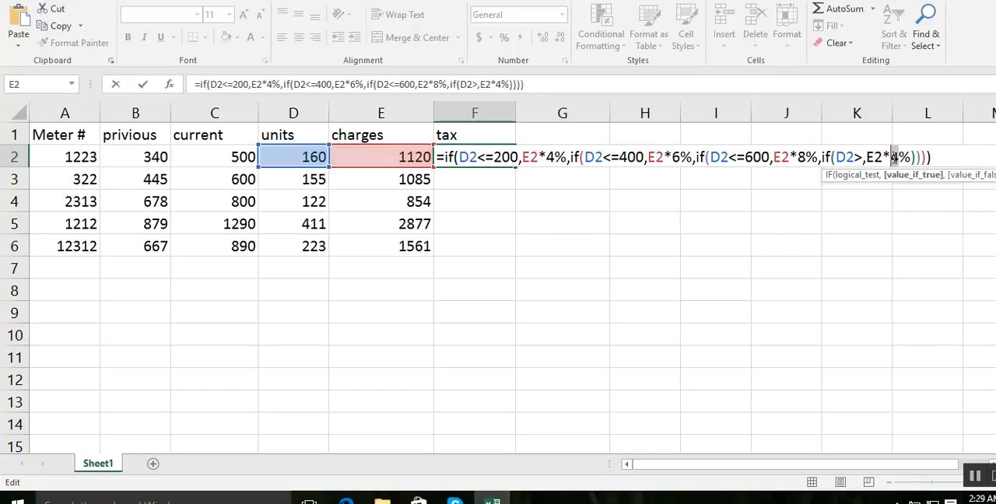
{"action": "type", "text": "10"}
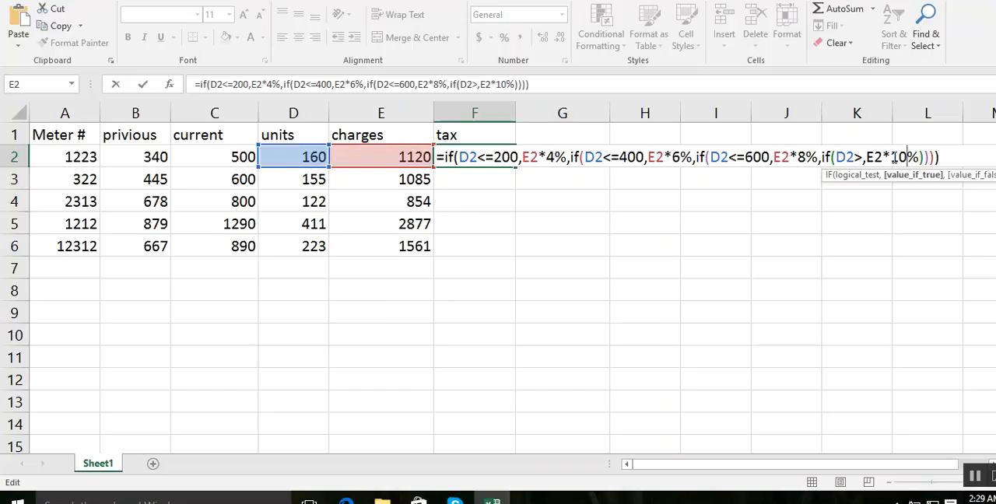
{"action": "key", "text": "Return"}
{"action": "key", "text": "Return"}
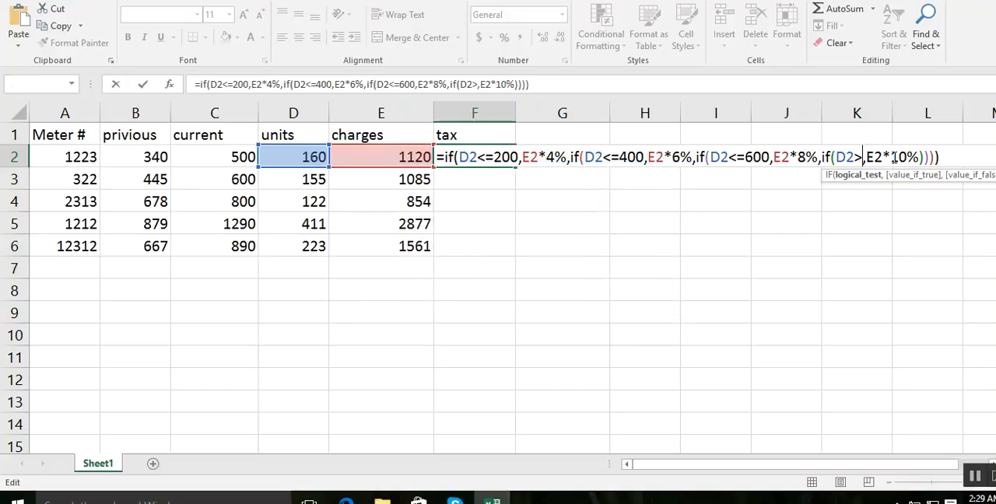
{"action": "left_click", "coordinate": [867, 158]}
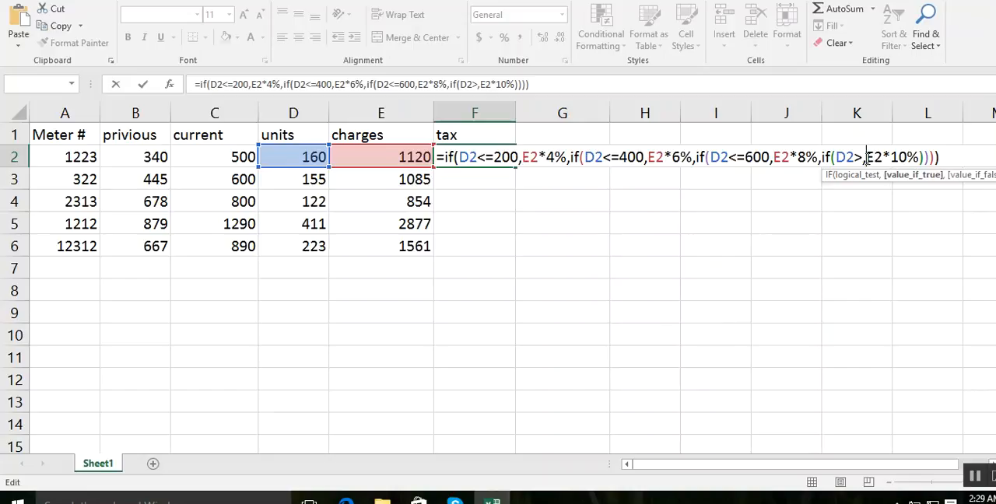
{"action": "left_click", "coordinate": [862, 158]}
{"action": "type", "text": "600"}
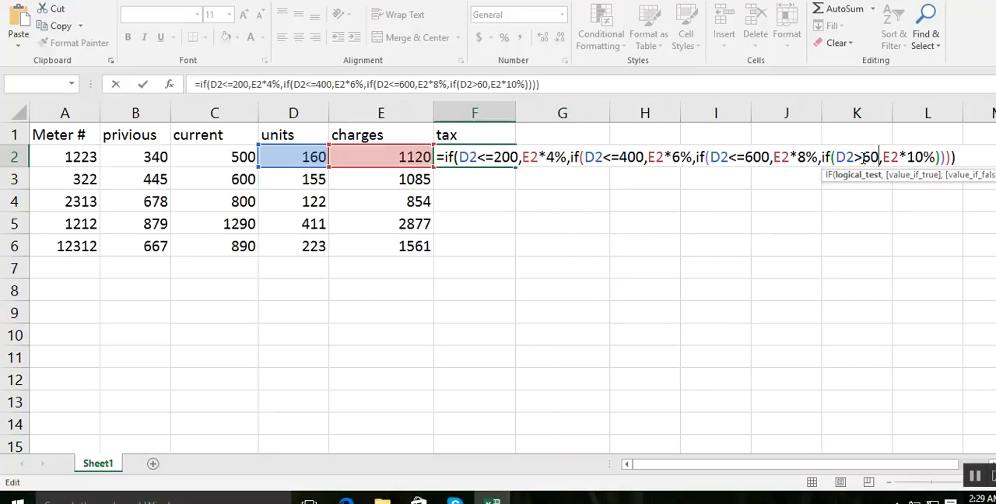
{"action": "key", "text": "Return"}
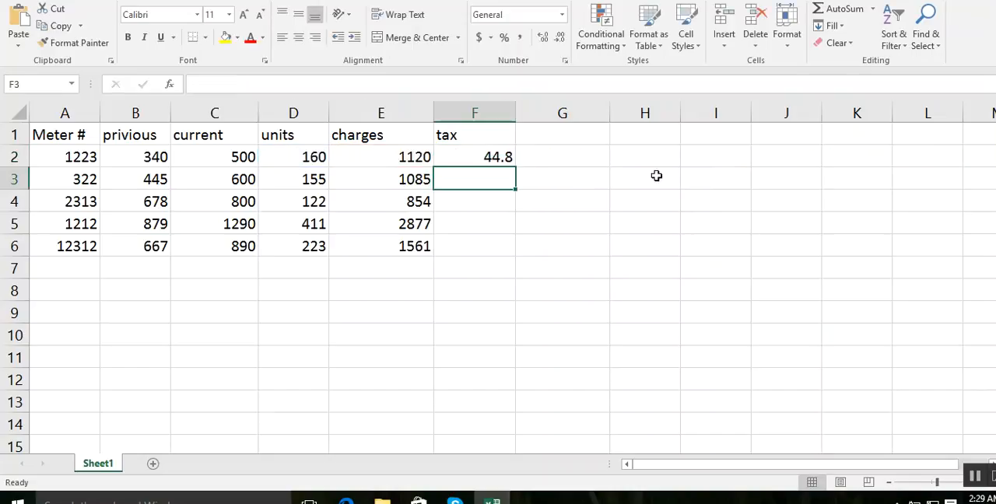
- Fill the tax formula from F2 down to F6
{"action": "left_click", "coordinate": [587, 200]}
{"action": "left_click", "coordinate": [461, 151]}
{"action": "left_click_drag", "start_coordinate": [515, 167], "coordinate": [511, 252]}
- Add the column header "bill payable" in cell G1
{"action": "left_click", "coordinate": [551, 136]}
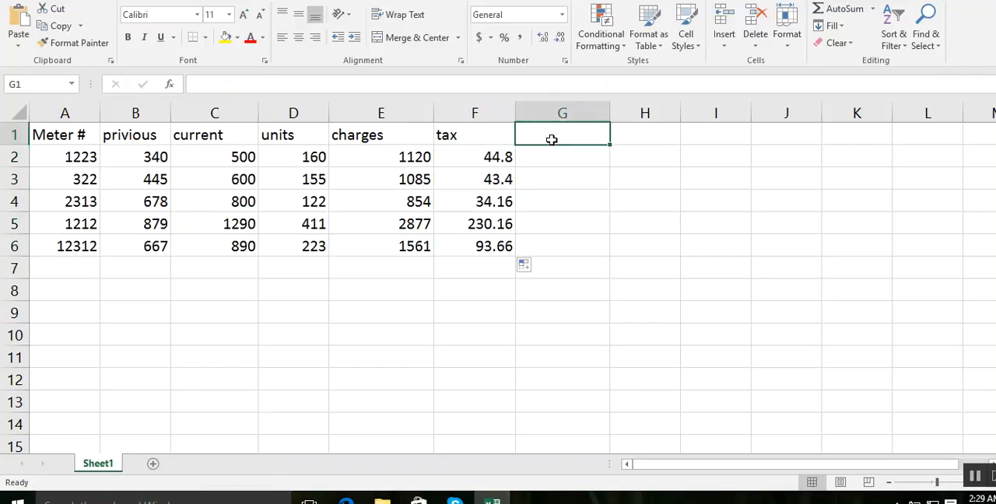
{"action": "type", "text": "bill"}
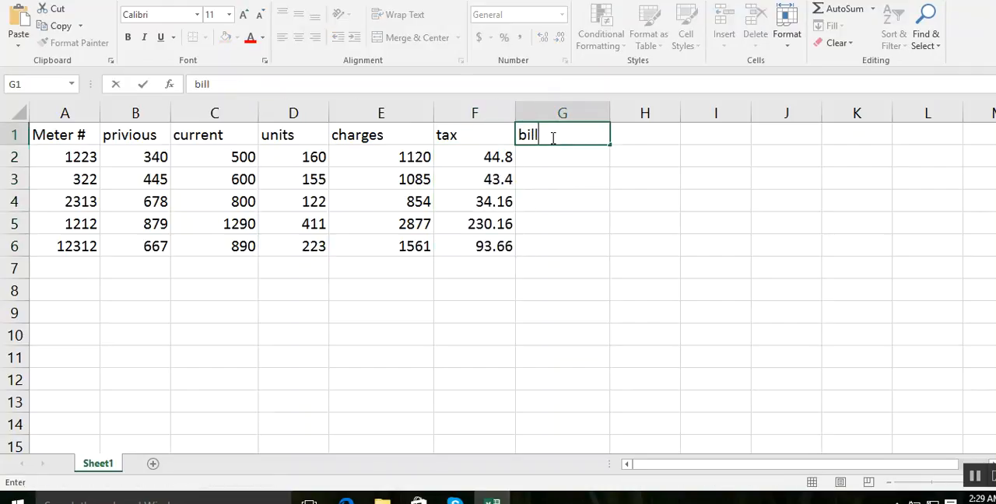
{"action": "type", "text": " payable"}
{"action": "key", "text": "Return"}
- Calculate the bill payable in G2 as charges plus tax with =E2+F2
{"action": "type", "text": "="}
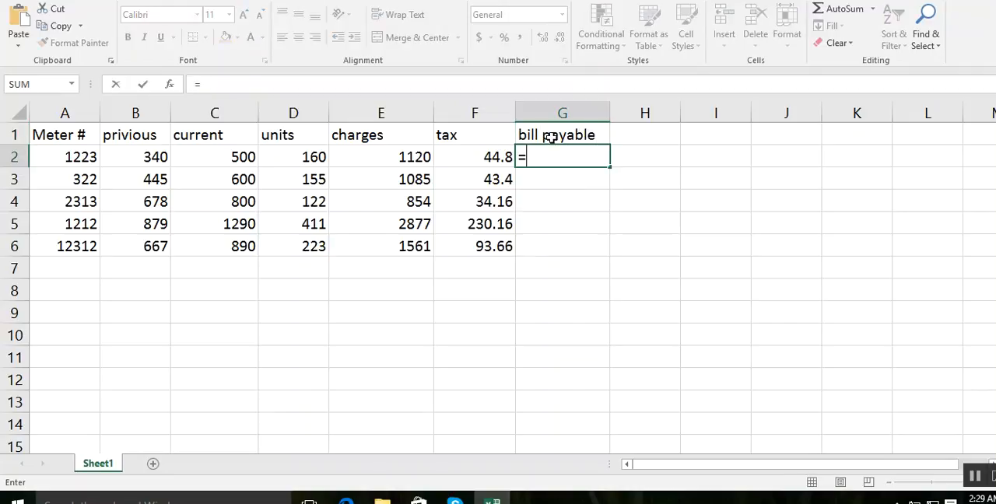
{"action": "left_click", "coordinate": [392, 155]}
{"action": "type", "text": "+"}
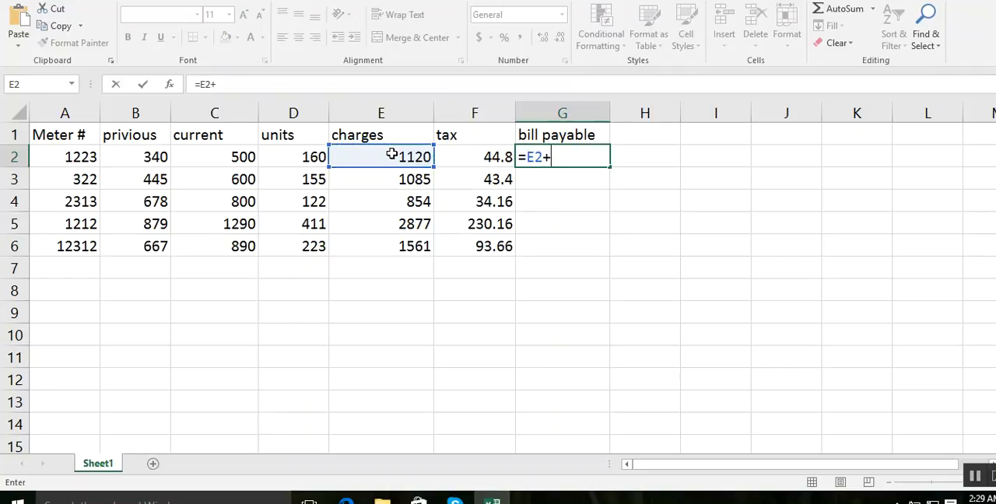
{"action": "key", "text": "Return"}
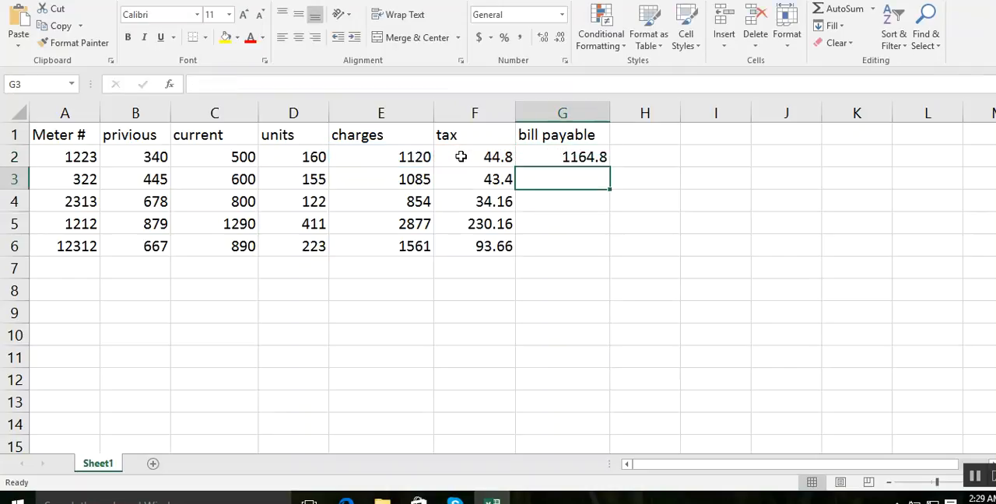
- Fill the bill payable formula down to G6 and display G2:G6 without decimal places
{"action": "left_click", "coordinate": [558, 157]}
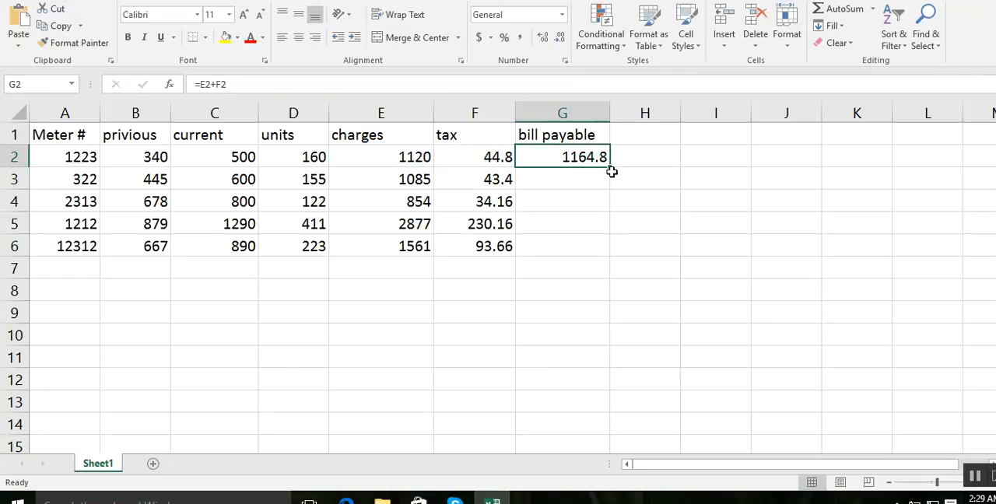
{"action": "left_click_drag", "start_coordinate": [612, 169], "coordinate": [612, 257]}
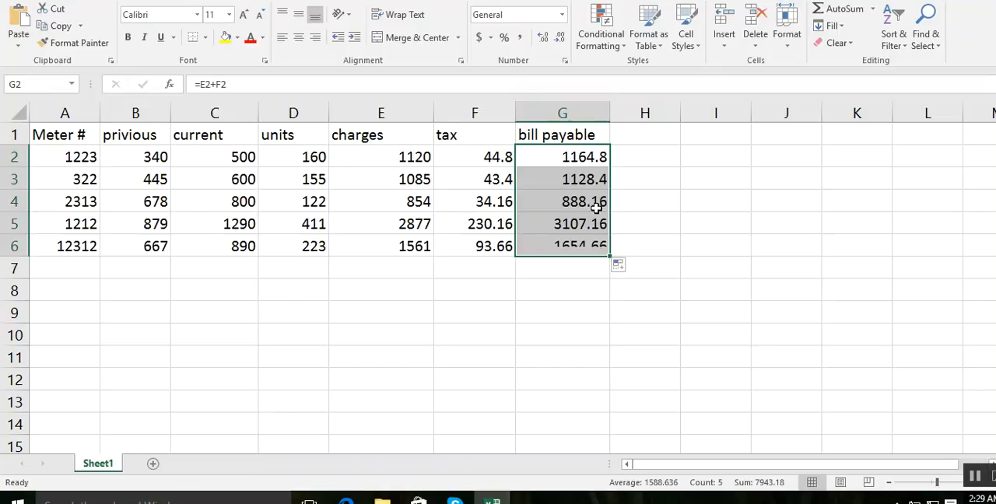
{"action": "left_click", "coordinate": [559, 38]}
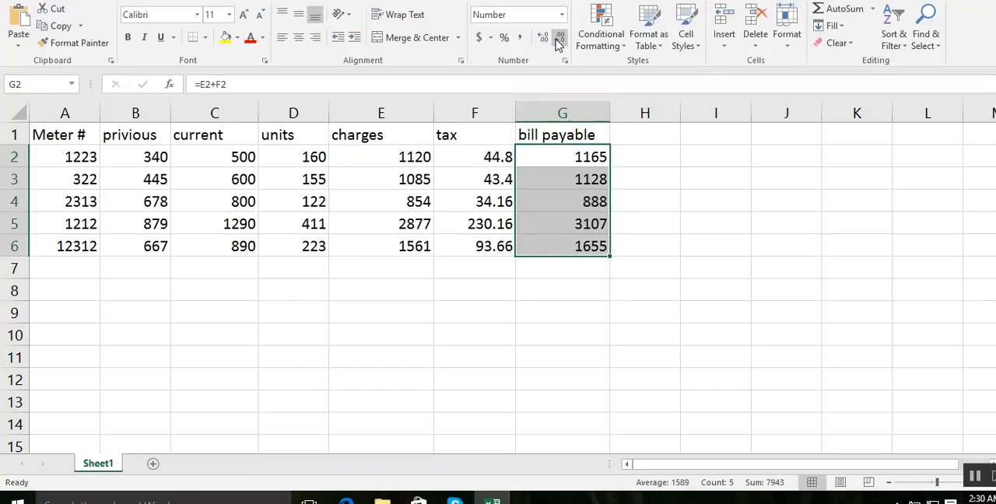
{"action": "left_click", "coordinate": [700, 341]}
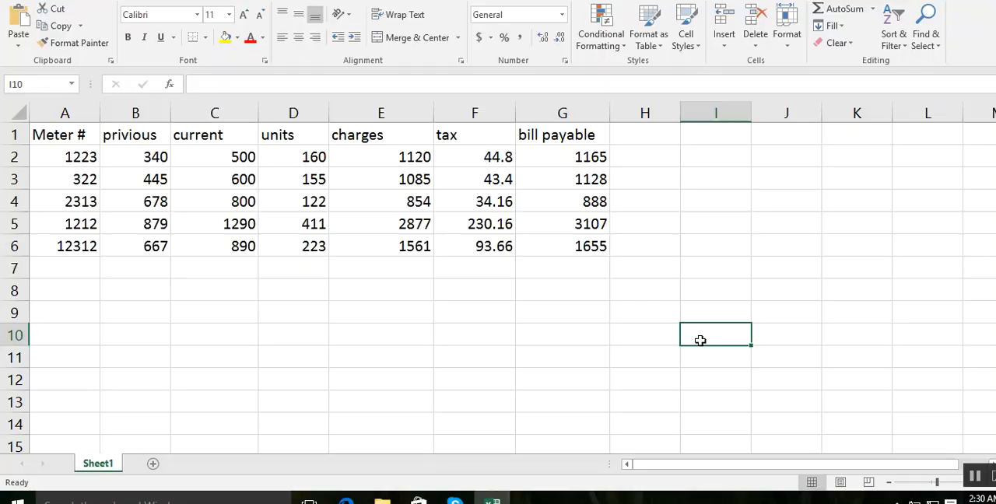
- Apply all borders to the table A1:G6 and center its contents horizontally
{"action": "left_click_drag", "start_coordinate": [54, 132], "coordinate": [596, 246]}
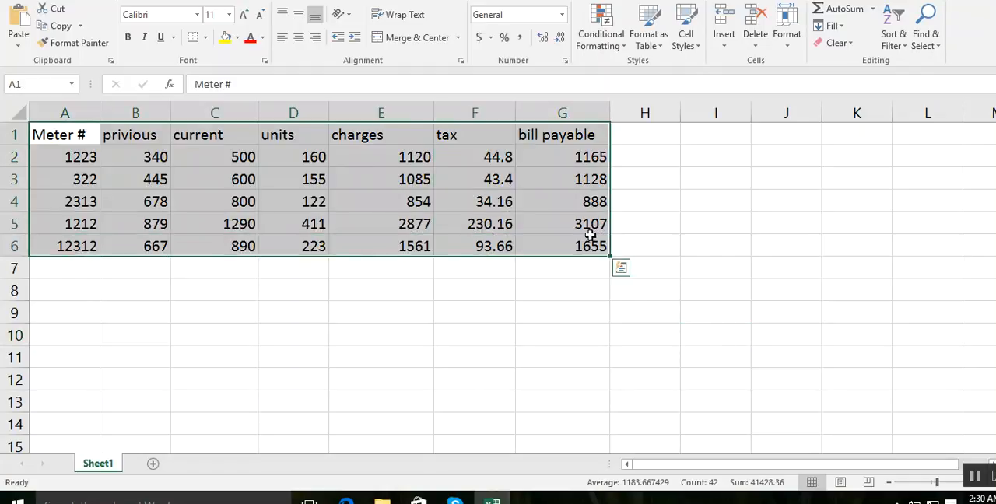
{"action": "left_click", "coordinate": [204, 38]}
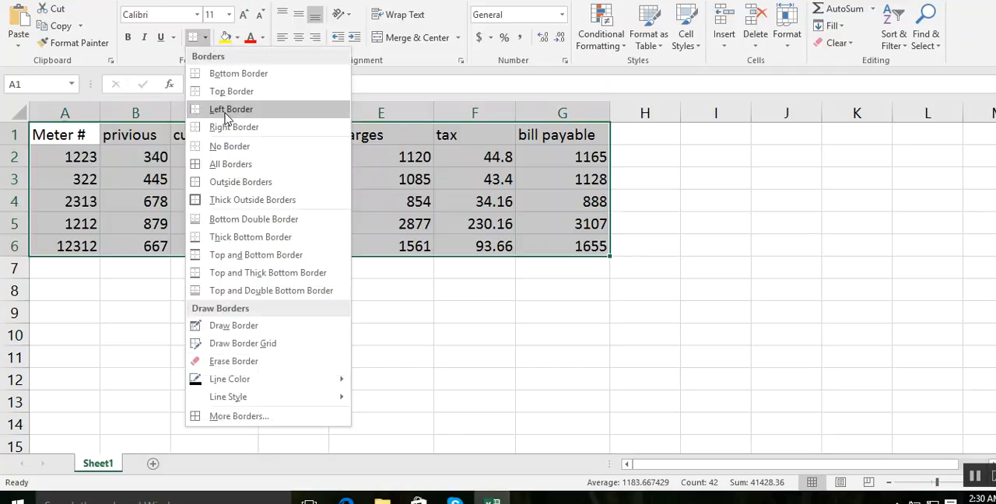
{"action": "left_click", "coordinate": [237, 163]}
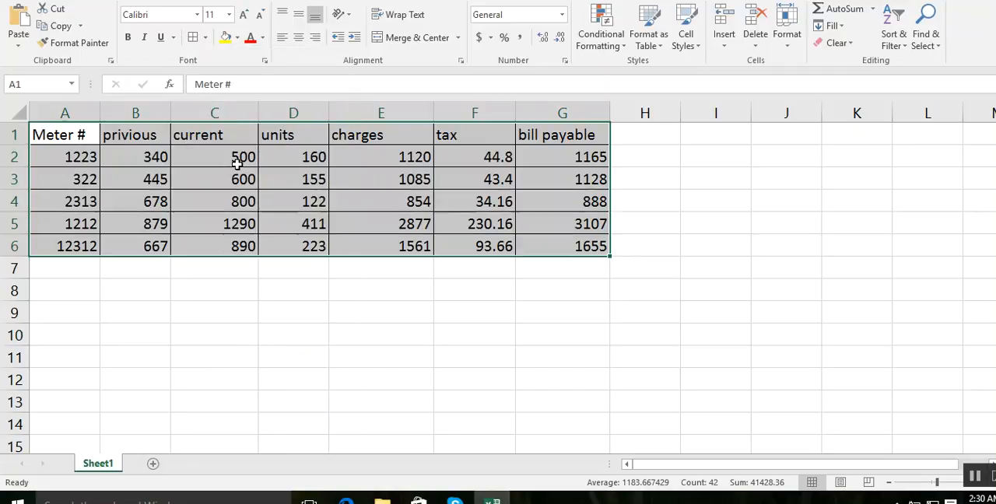
{"action": "left_click", "coordinate": [298, 37]}
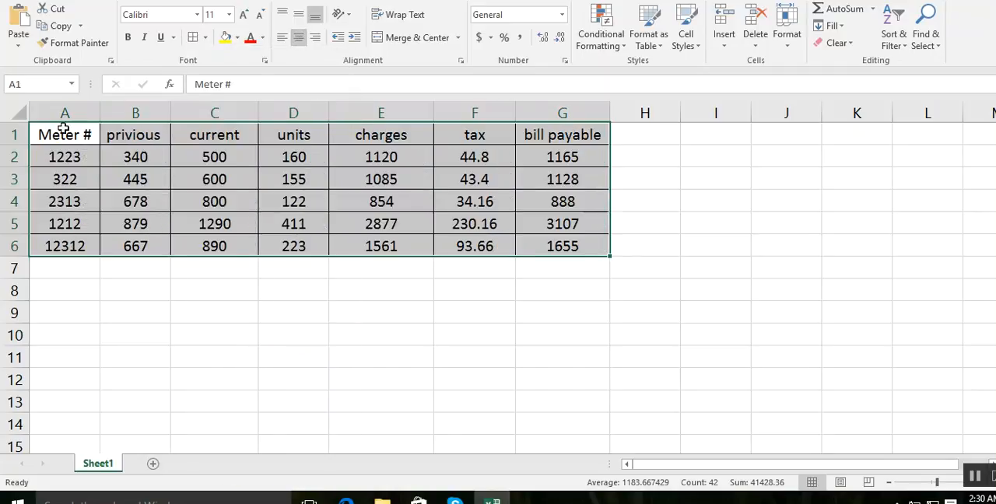
- Format the header row A1:G1 with red font color and yellow fill
{"action": "left_click_drag", "start_coordinate": [54, 134], "coordinate": [537, 129]}
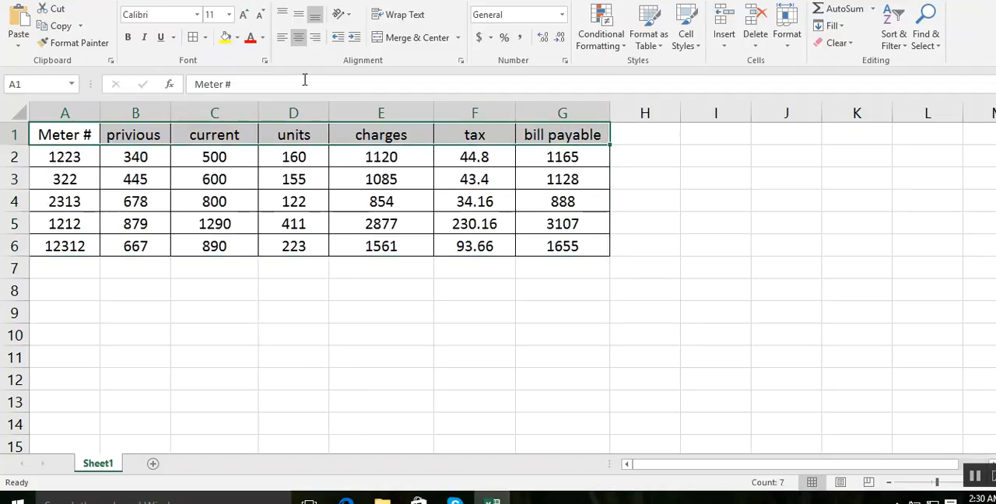
{"action": "left_click", "coordinate": [250, 39]}
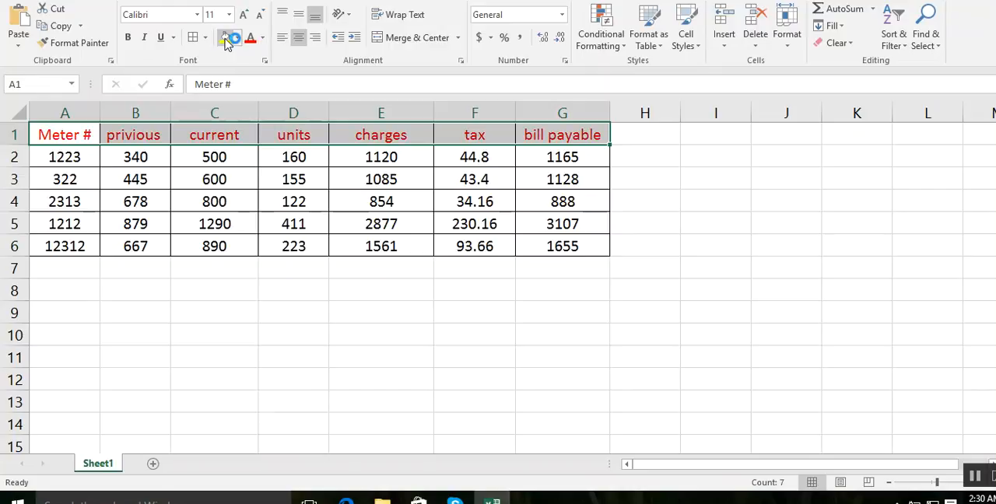
{"action": "left_click", "coordinate": [225, 37]}
{"action": "left_click", "coordinate": [116, 217]}
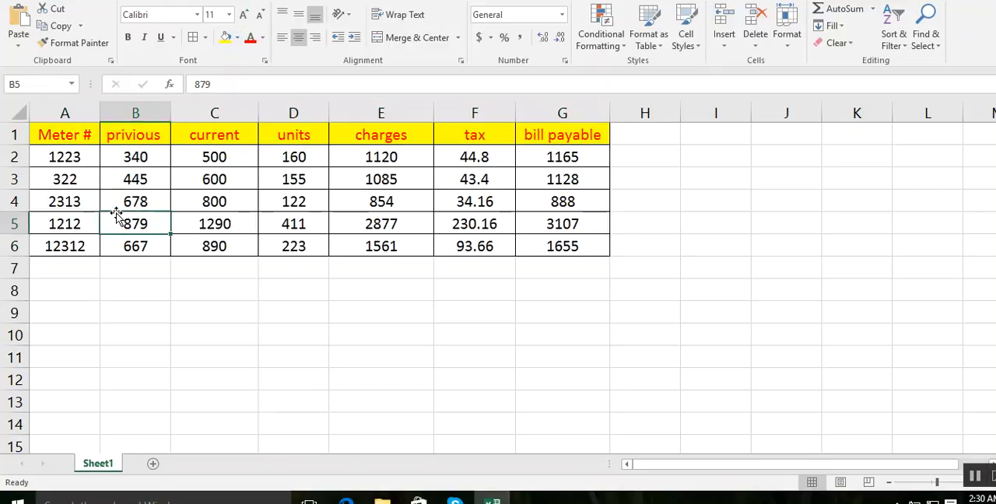